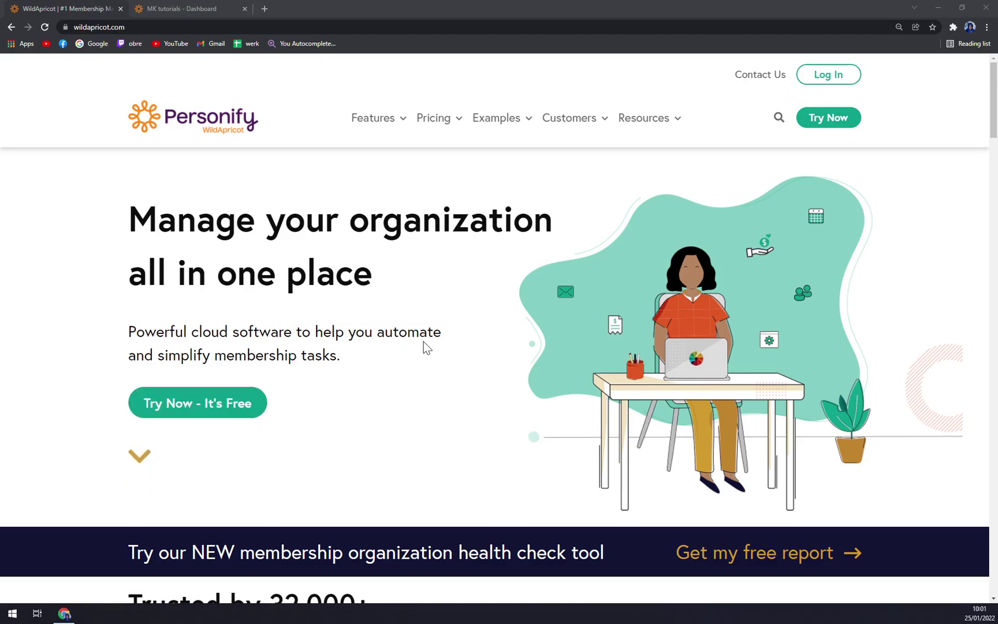
- Scroll the wildapricot.com homepage down to the customer testimonials and back up
{"action": "scroll", "coordinate": [423, 346], "scroll_direction": "down", "scroll_amount": 10}
{"action": "scroll", "coordinate": [451, 300], "scroll_direction": "down", "scroll_amount": 5}
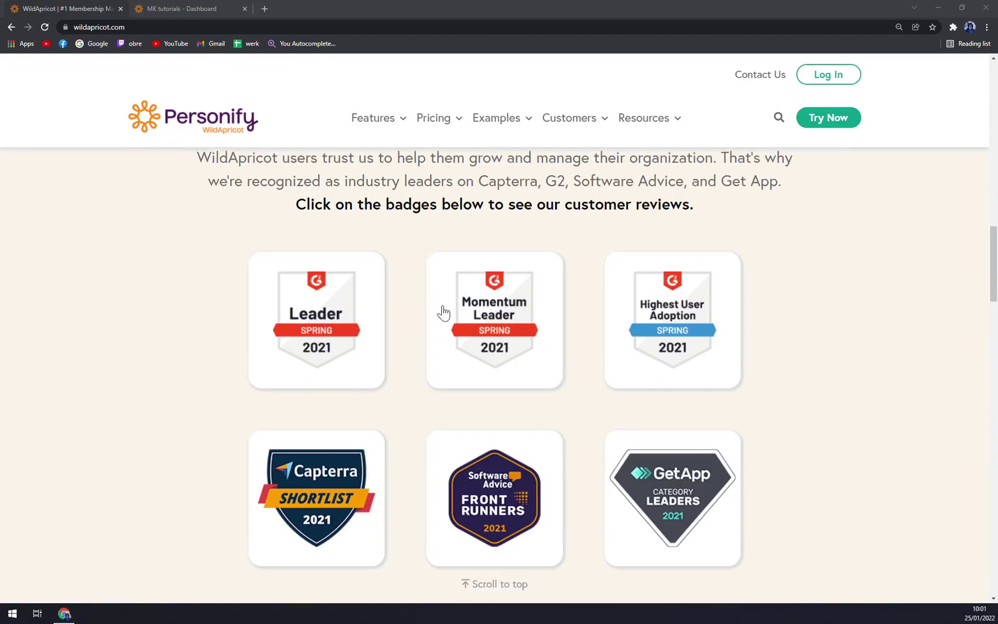
{"action": "scroll", "coordinate": [410, 288], "scroll_direction": "down", "scroll_amount": 10}
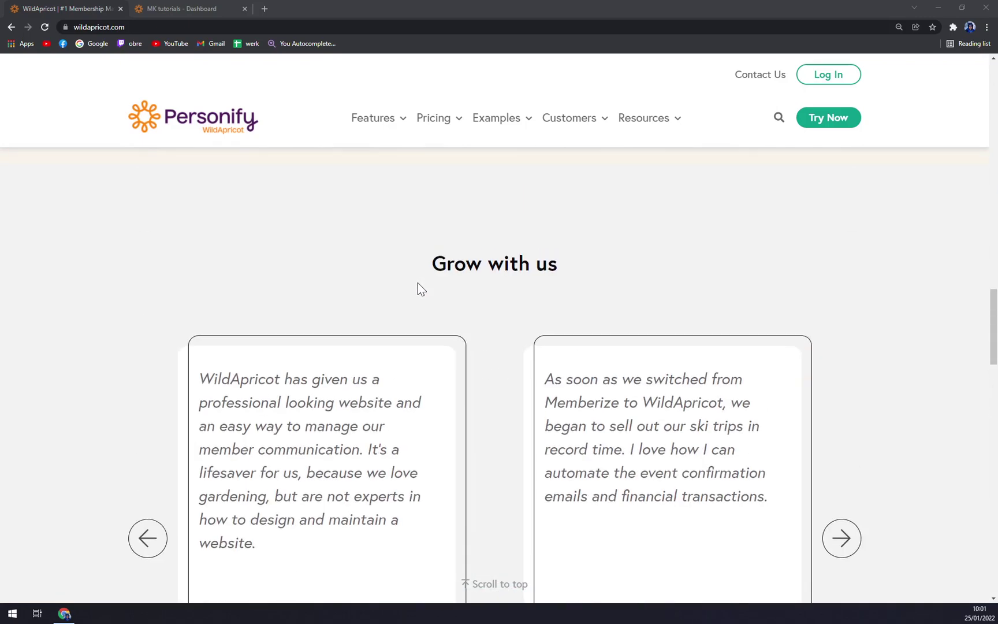
{"action": "scroll", "coordinate": [418, 286], "scroll_direction": "up", "scroll_amount": 20}
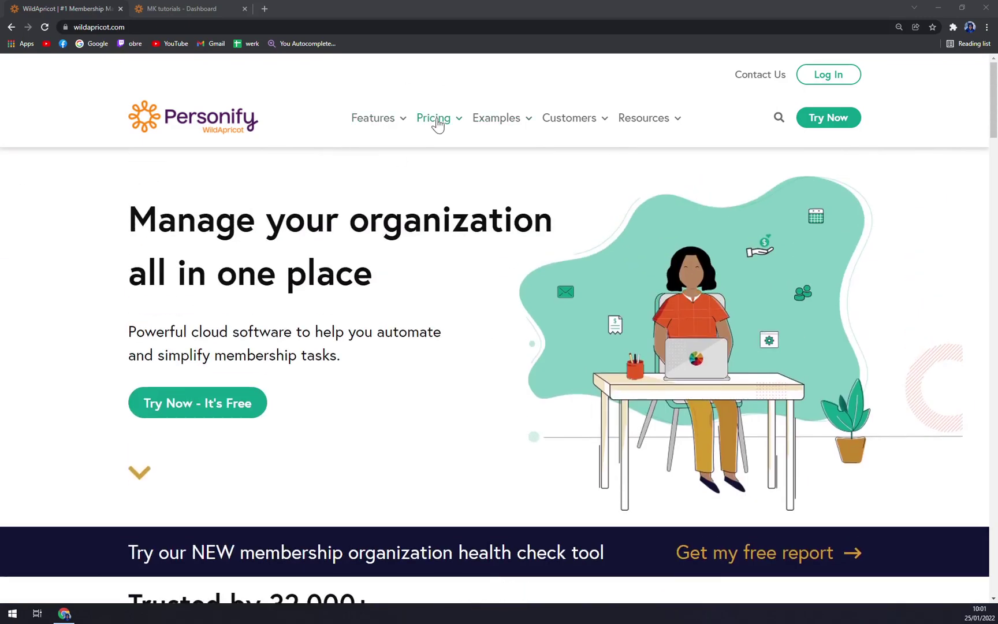
- Open the Regular Pricing plans page, zoom it to 110%, and scroll through the plans
{"action": "mouse_move", "coordinate": [438, 126]}
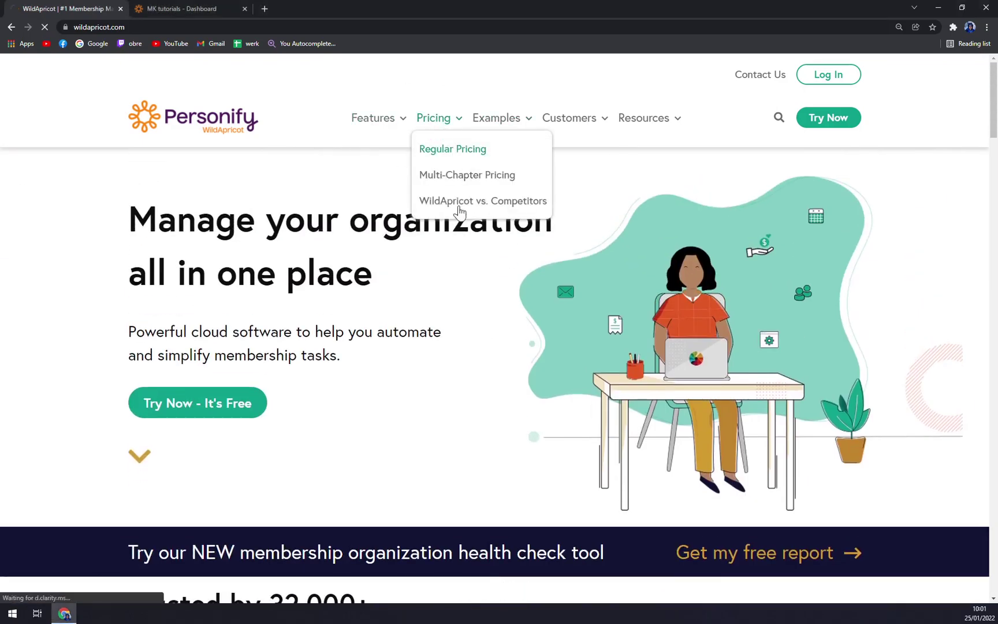
{"action": "left_click", "coordinate": [456, 151]}
{"action": "scroll", "coordinate": [506, 287], "scroll_direction": "down", "scroll_amount": 5}
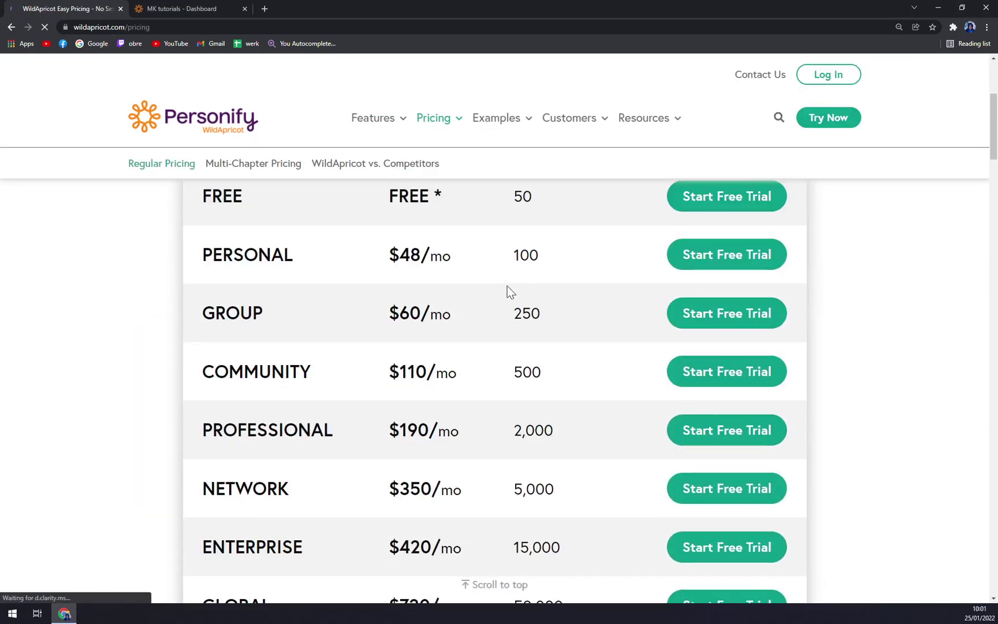
{"action": "key", "text": "ctrl+plus"}
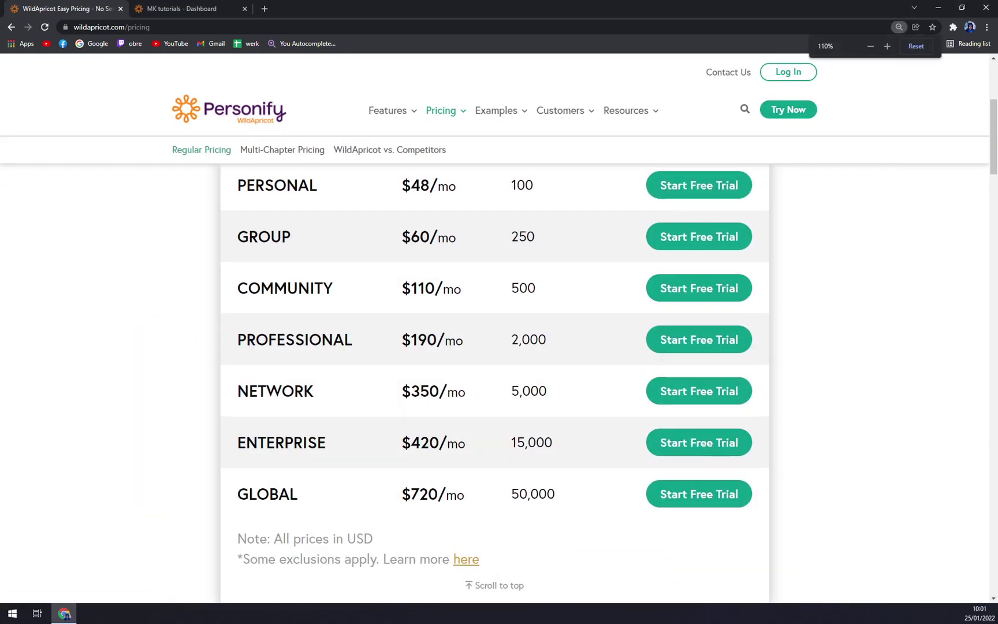
{"action": "scroll", "coordinate": [504, 292], "scroll_direction": "up", "scroll_amount": 2}
{"action": "scroll", "coordinate": [445, 294], "scroll_direction": "down", "scroll_amount": 1}
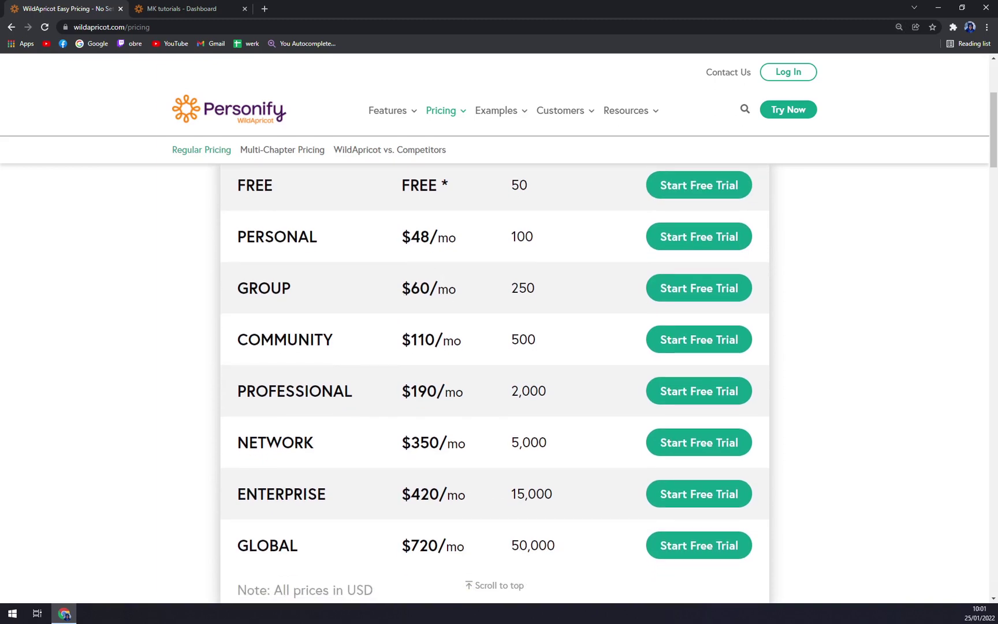
{"action": "scroll", "coordinate": [481, 296], "scroll_direction": "up", "scroll_amount": 2}
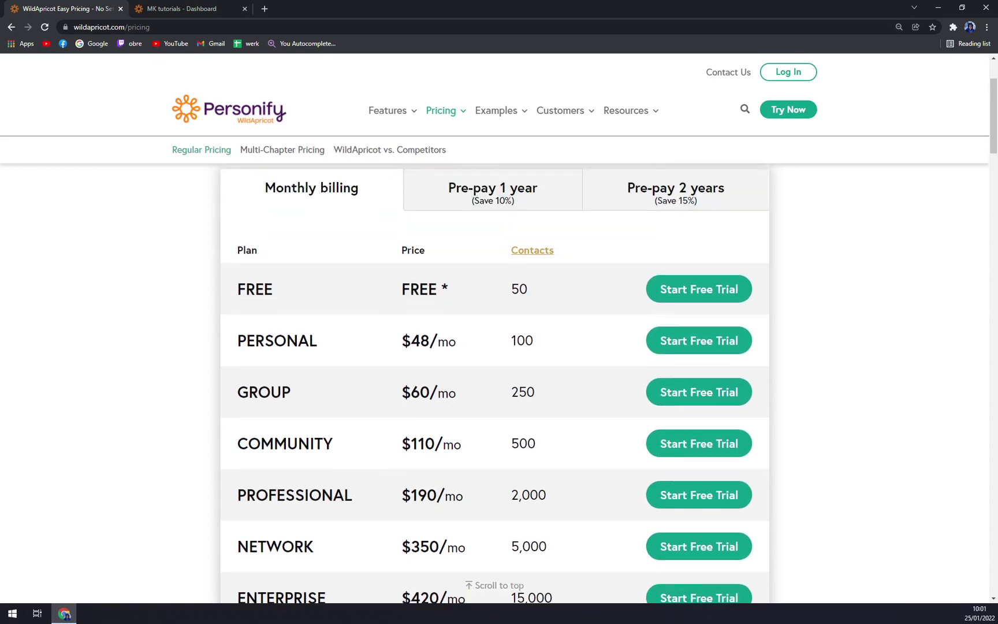
{"action": "scroll", "coordinate": [481, 296], "scroll_direction": "down", "scroll_amount": 1}
{"action": "scroll", "coordinate": [481, 296], "scroll_direction": "up", "scroll_amount": 1}
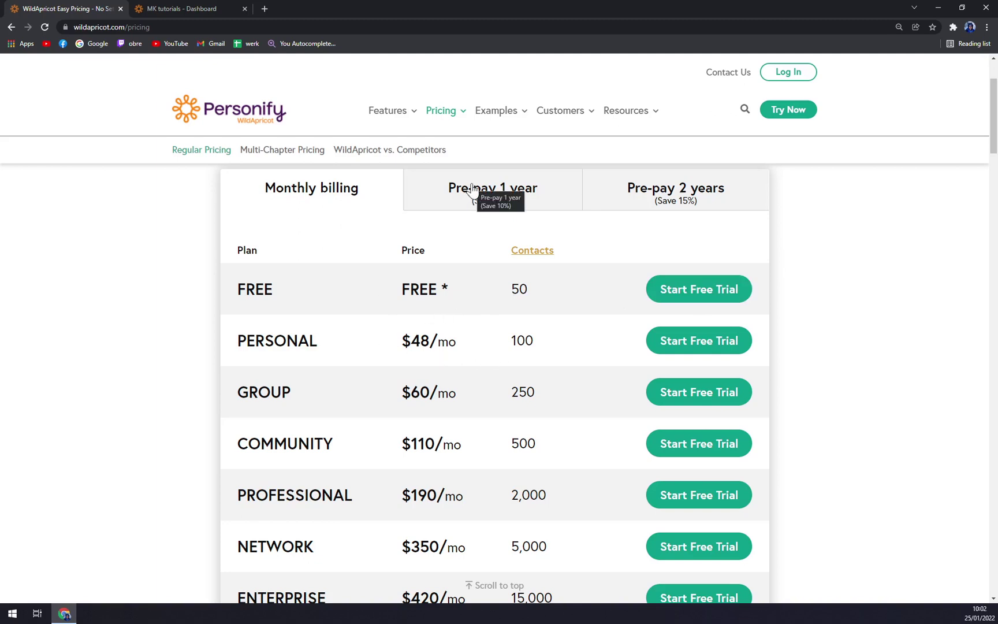
- Compare monthly, one-year and two-year prepay prices, settling on one-year, then go to the MK tutorials dashboard
{"action": "left_click", "coordinate": [540, 195]}
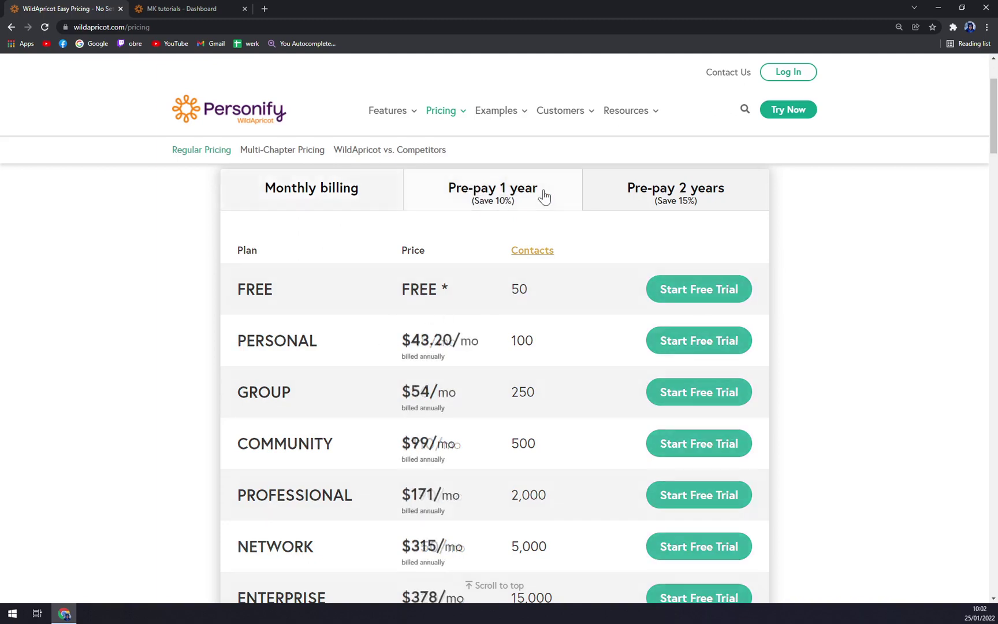
{"action": "left_click", "coordinate": [630, 191]}
{"action": "left_click", "coordinate": [307, 206]}
{"action": "left_click", "coordinate": [459, 200]}
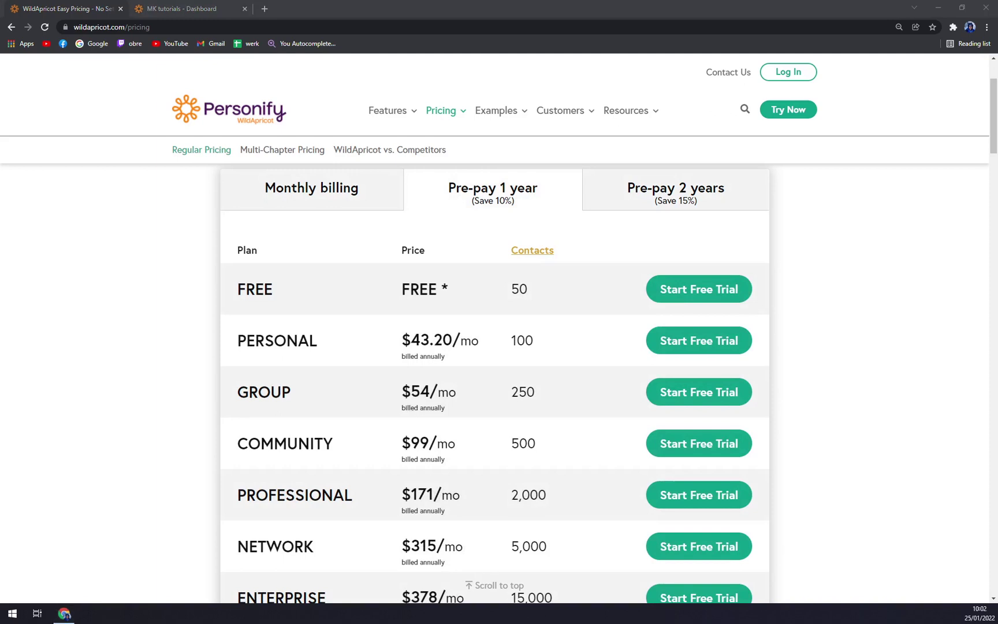
{"action": "left_click", "coordinate": [177, 10]}
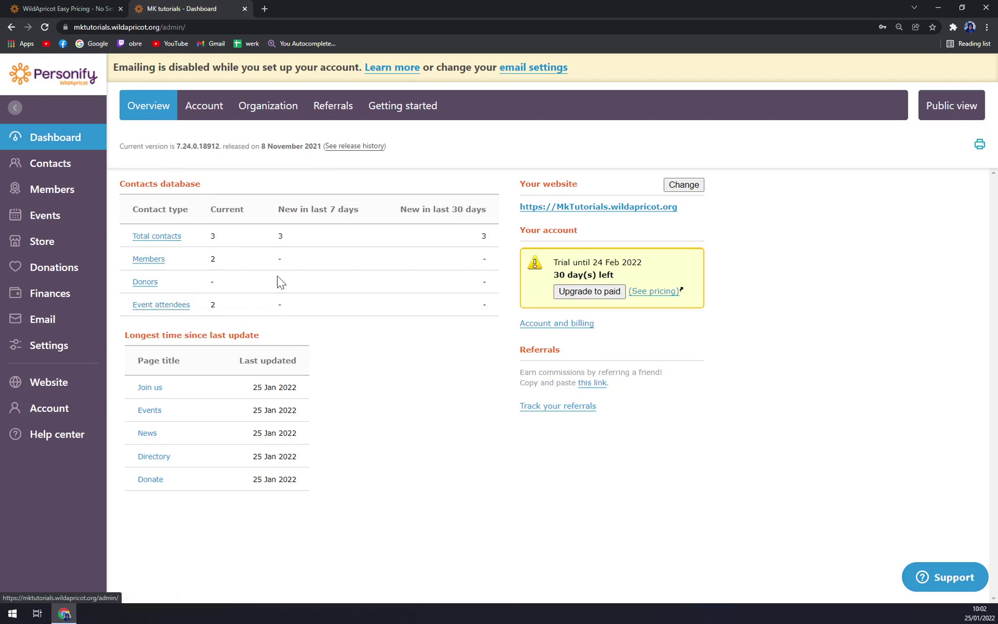
- Visit the Members summary and Contacts list, then return to the Dashboard
{"action": "left_click", "coordinate": [87, 189]}
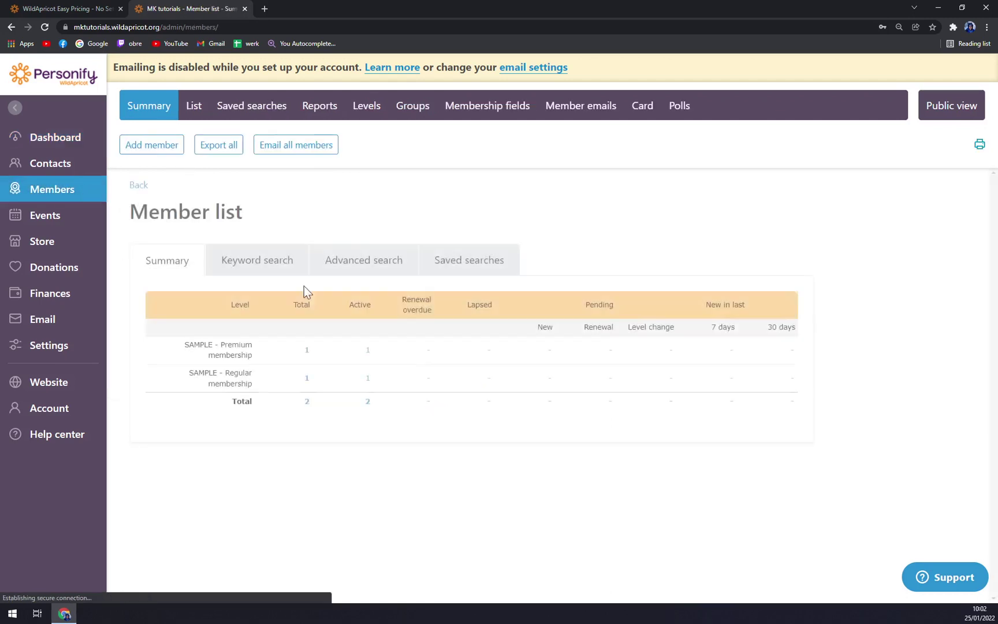
{"action": "left_click", "coordinate": [39, 164]}
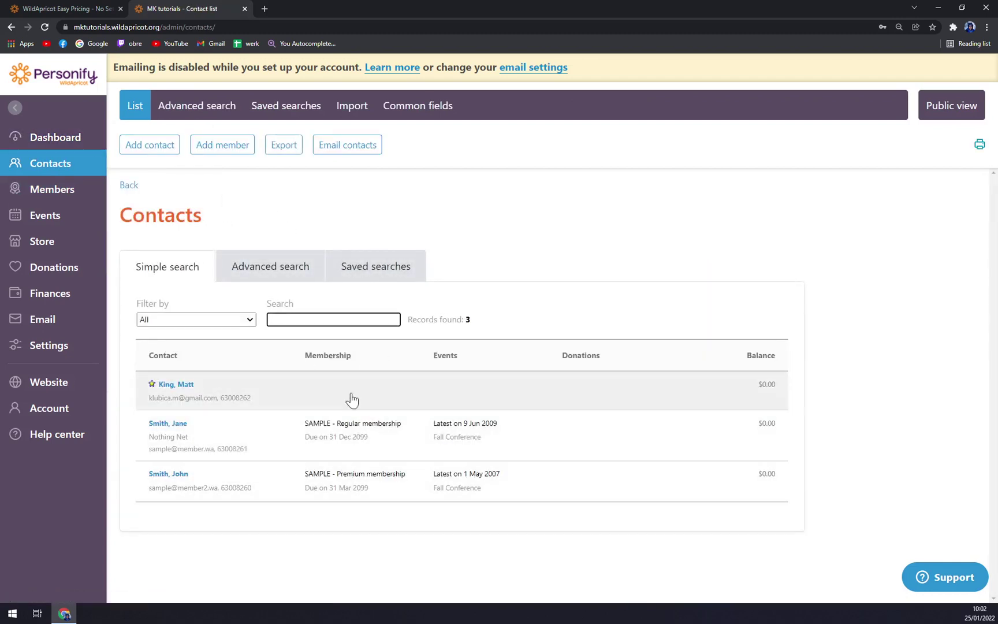
{"action": "left_click", "coordinate": [75, 143]}
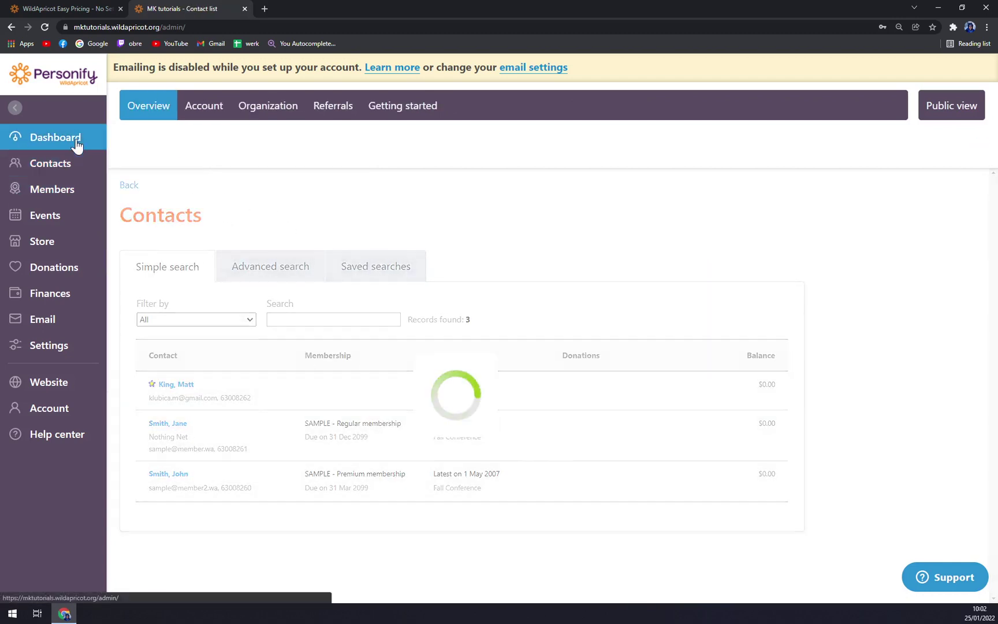
- View the Account and Organization tabs, dismissing their popups, and finish on Getting started
{"action": "left_click", "coordinate": [211, 107]}
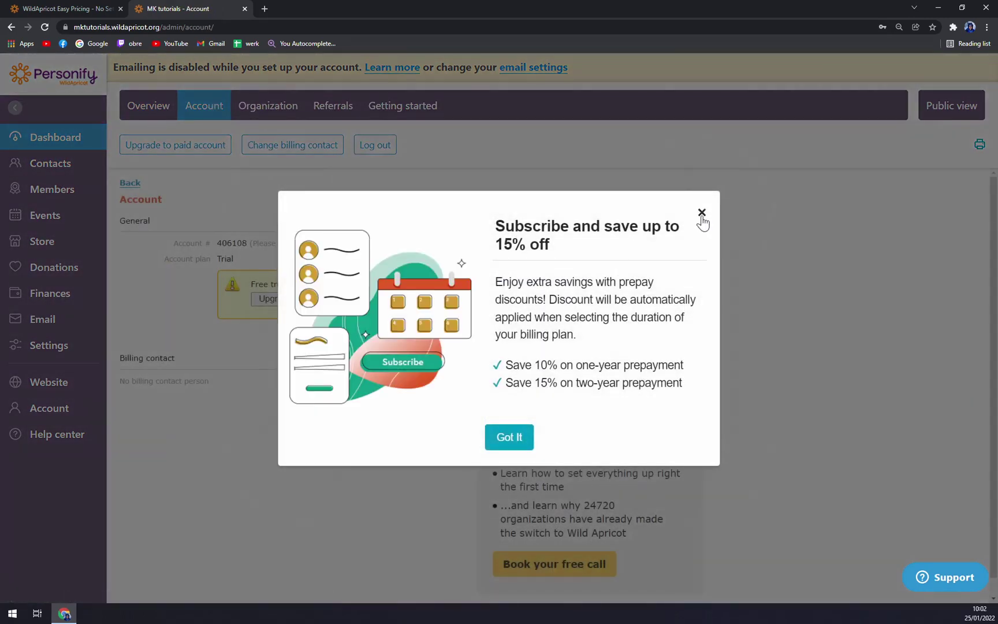
{"action": "left_click", "coordinate": [700, 208]}
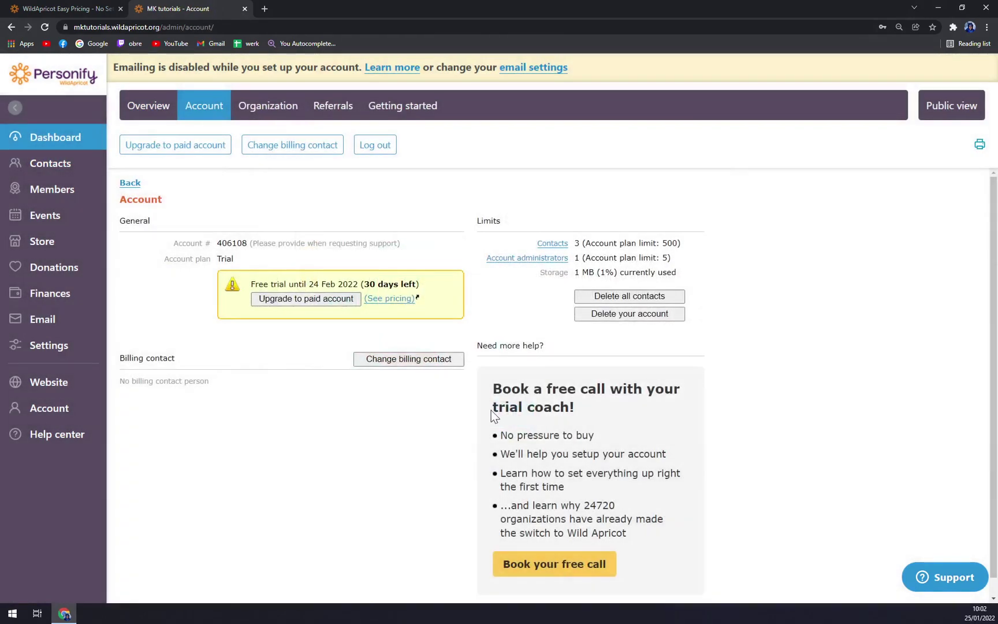
{"action": "scroll", "coordinate": [335, 346], "scroll_direction": "down", "scroll_amount": 1}
{"action": "scroll", "coordinate": [345, 340], "scroll_direction": "up", "scroll_amount": 1}
{"action": "left_click", "coordinate": [279, 113]}
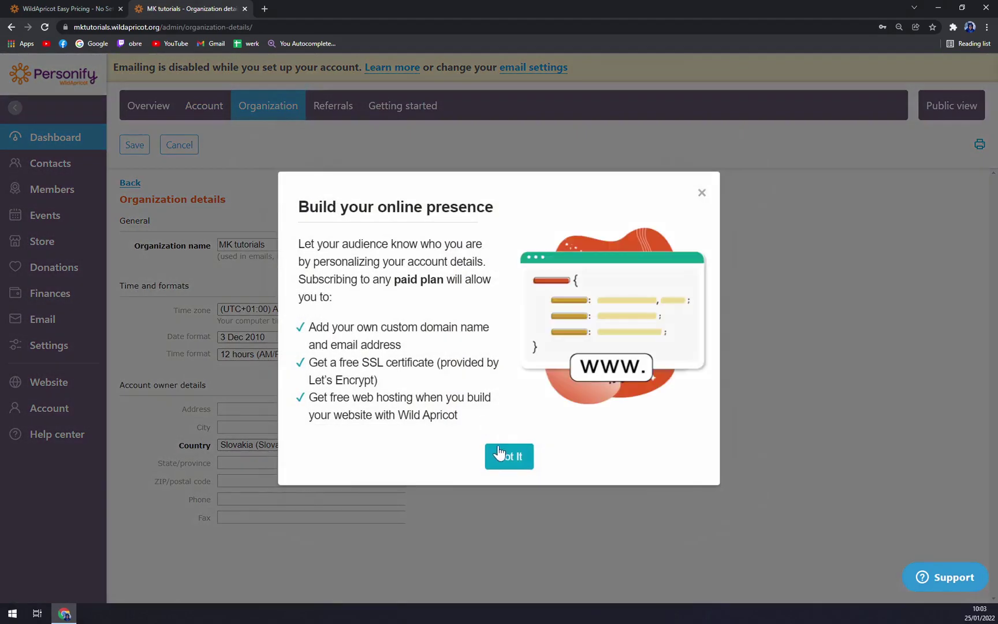
{"action": "left_click", "coordinate": [499, 456]}
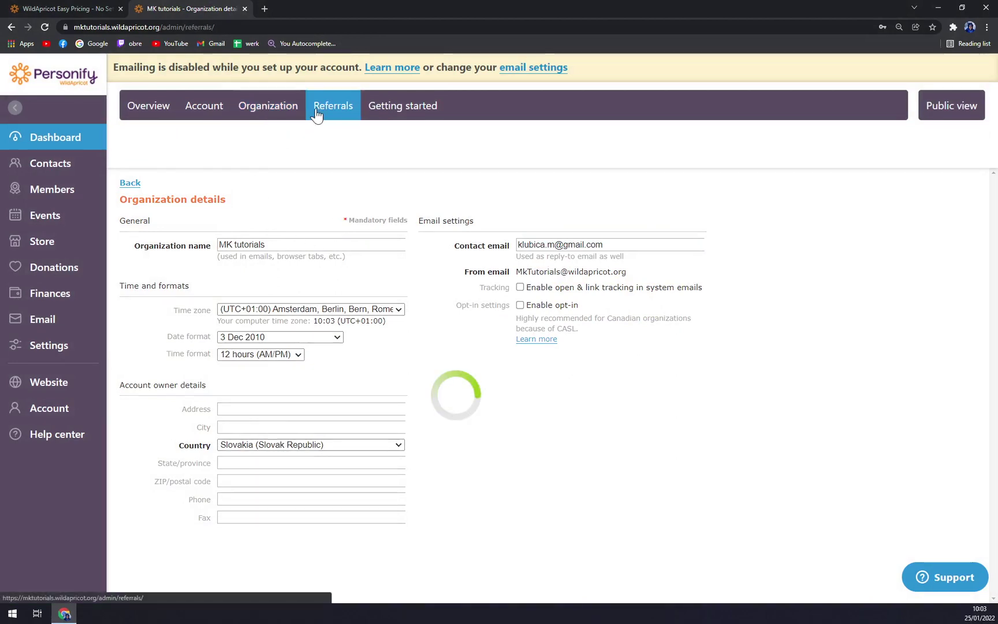
{"action": "left_click", "coordinate": [413, 119]}
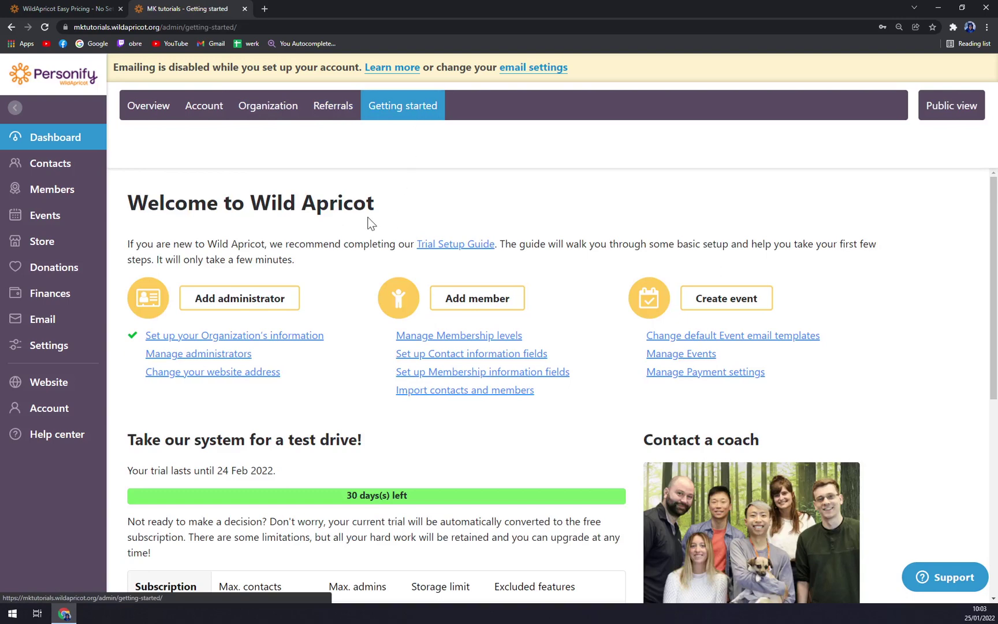
- Start a new contact from the Contacts list and enter and confirm its password
{"action": "left_click", "coordinate": [51, 164]}
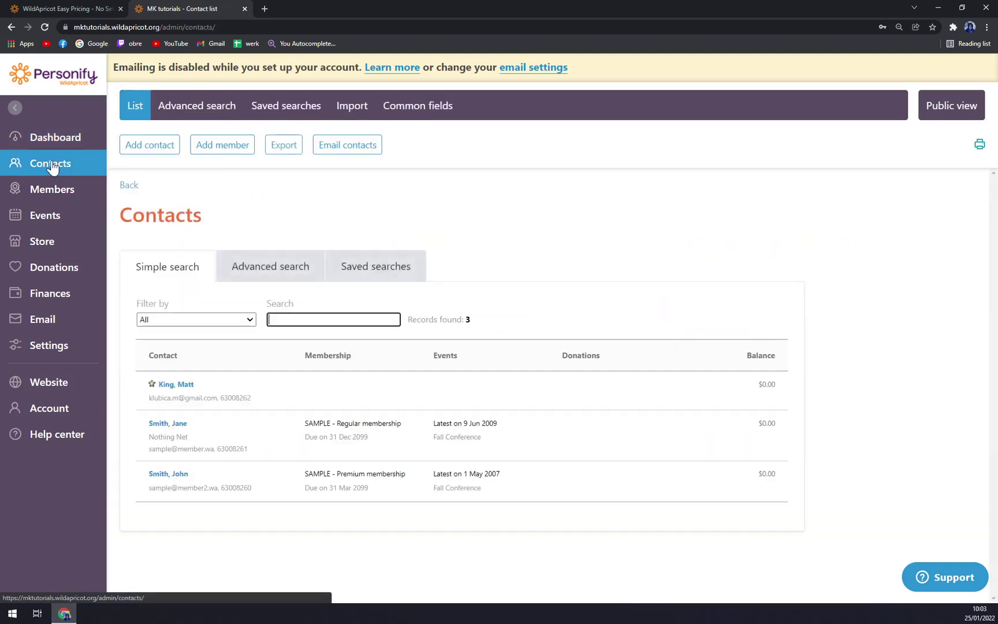
{"action": "left_click", "coordinate": [407, 207]}
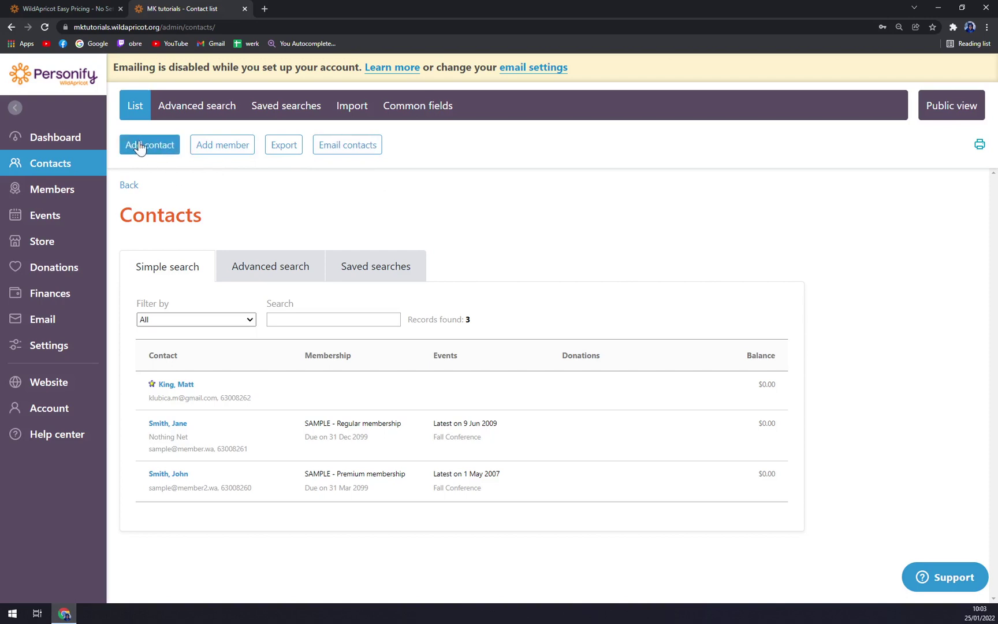
{"action": "left_click", "coordinate": [158, 147]}
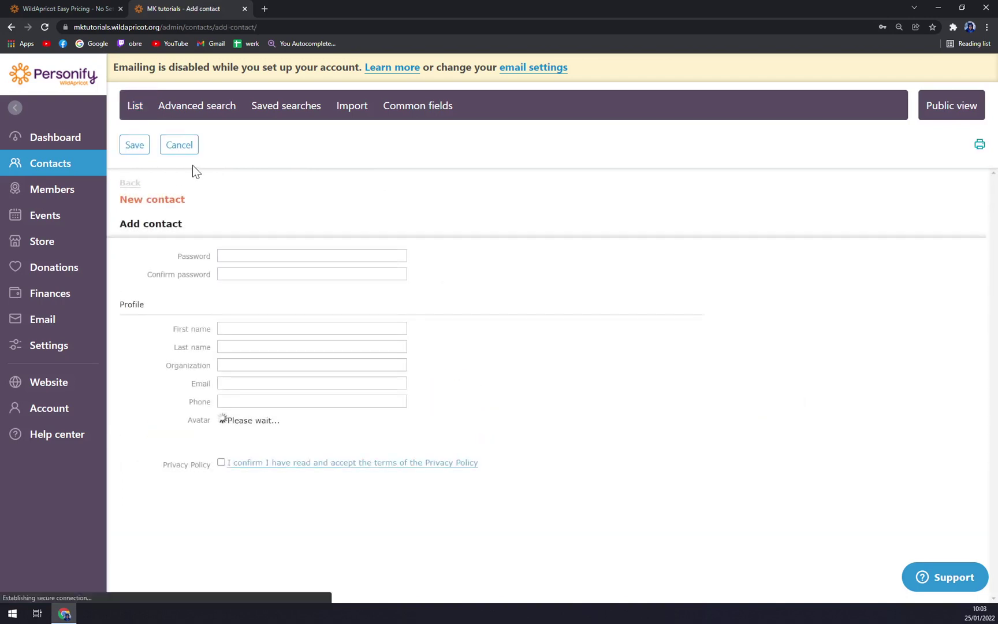
{"action": "left_click", "coordinate": [303, 256]}
{"action": "left_click", "coordinate": [288, 206]}
{"action": "left_click", "coordinate": [306, 255]}
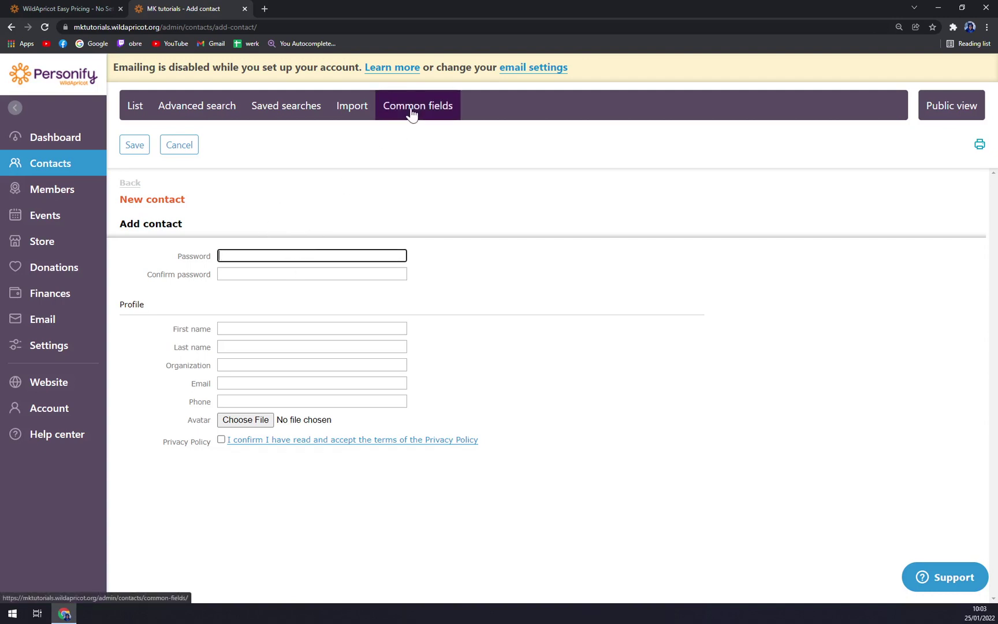
{"action": "left_click", "coordinate": [340, 233]}
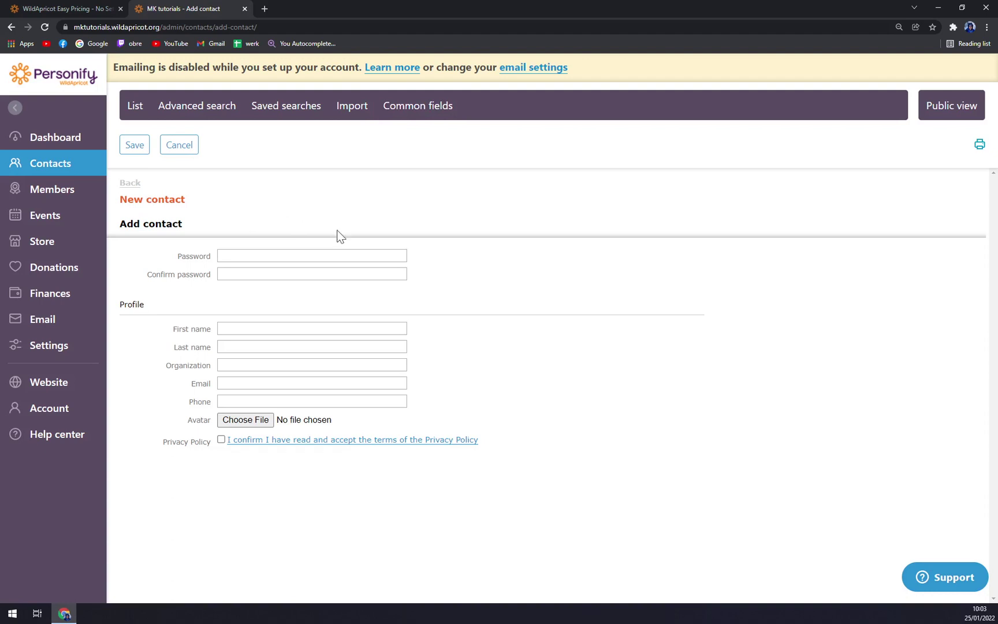
{"action": "left_click", "coordinate": [265, 255]}
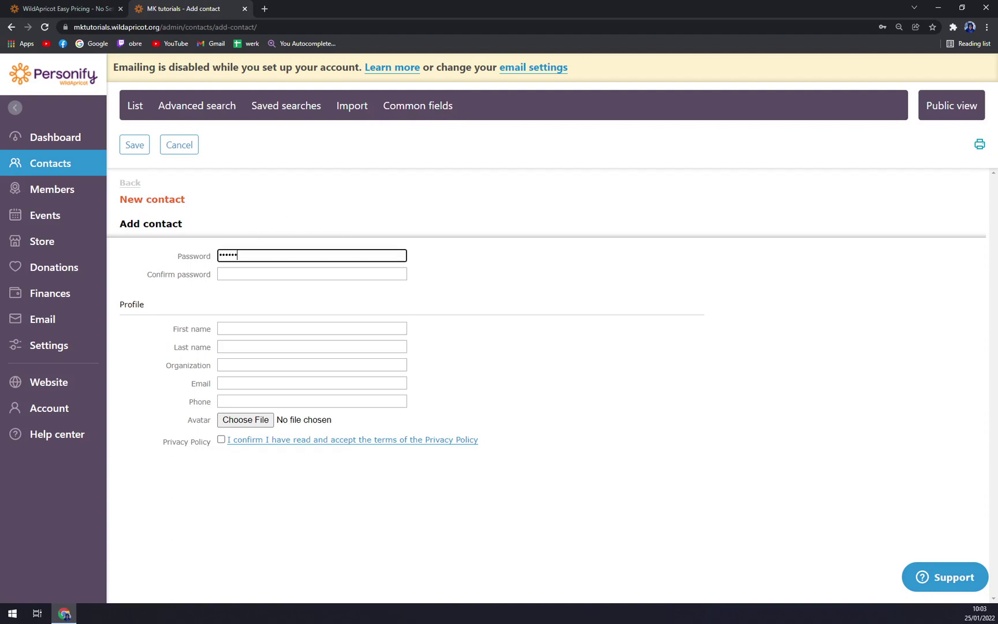
{"action": "left_click", "coordinate": [312, 273]}
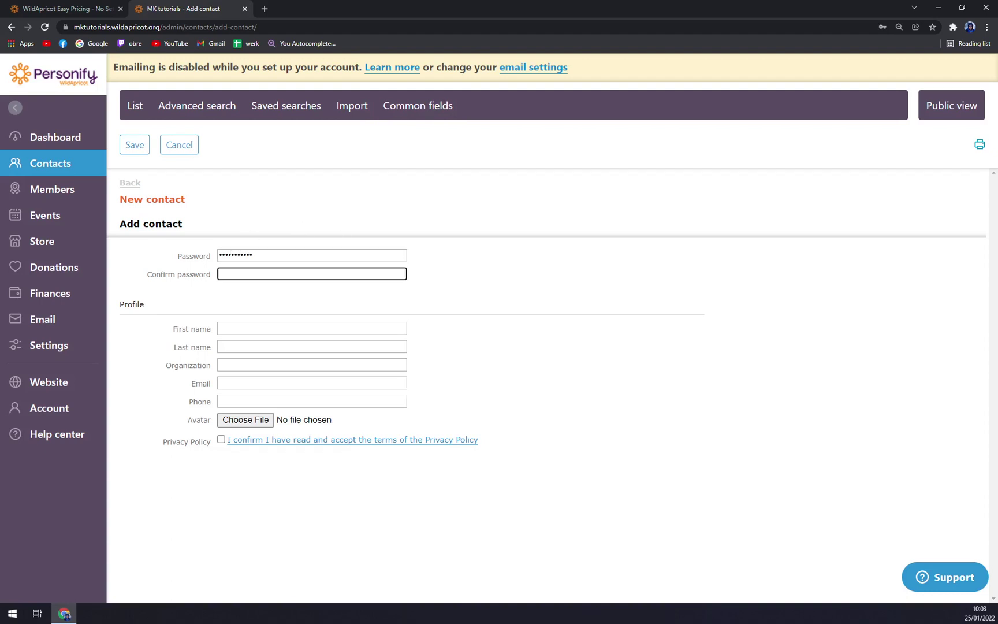
{"action": "type", "text": "•••••••••••"}
- Fill in the contact's e-mail address, accept the Privacy Policy, and save the contact
{"action": "key", "text": "Tab"}
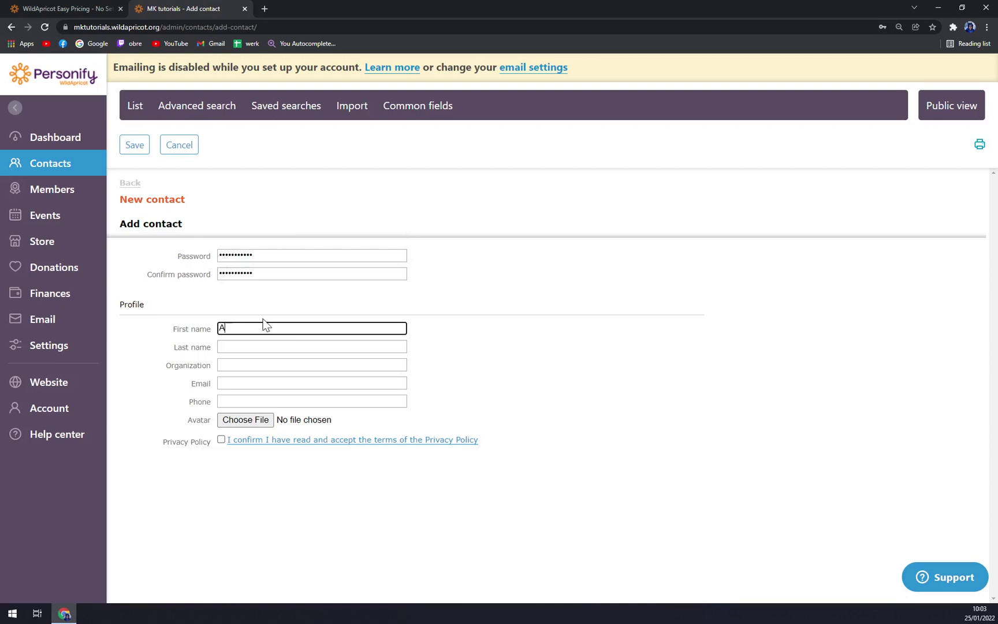
{"action": "key", "text": "Tab"}
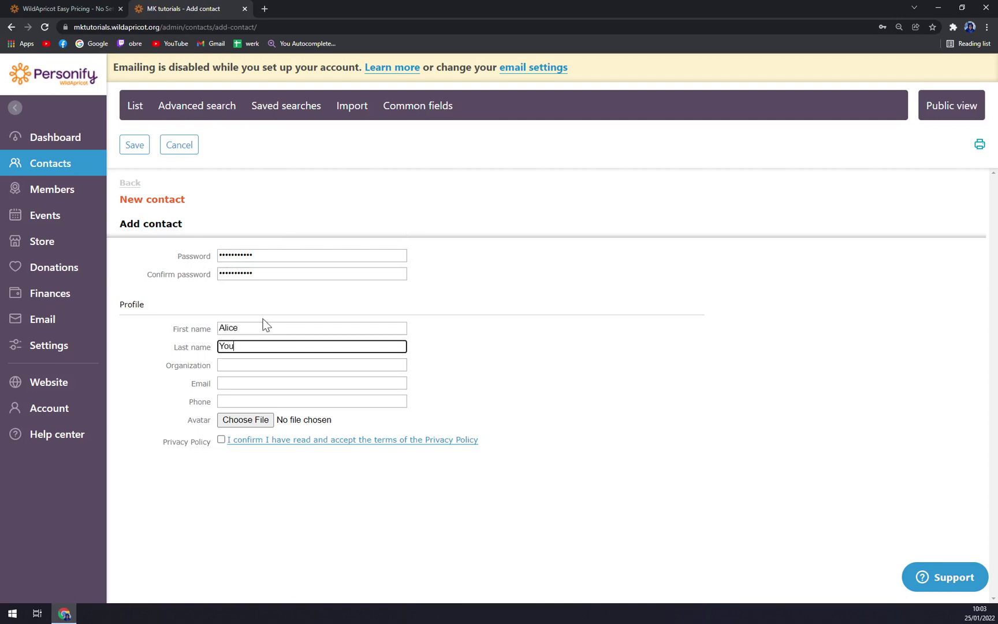
{"action": "key", "text": "Tab"}
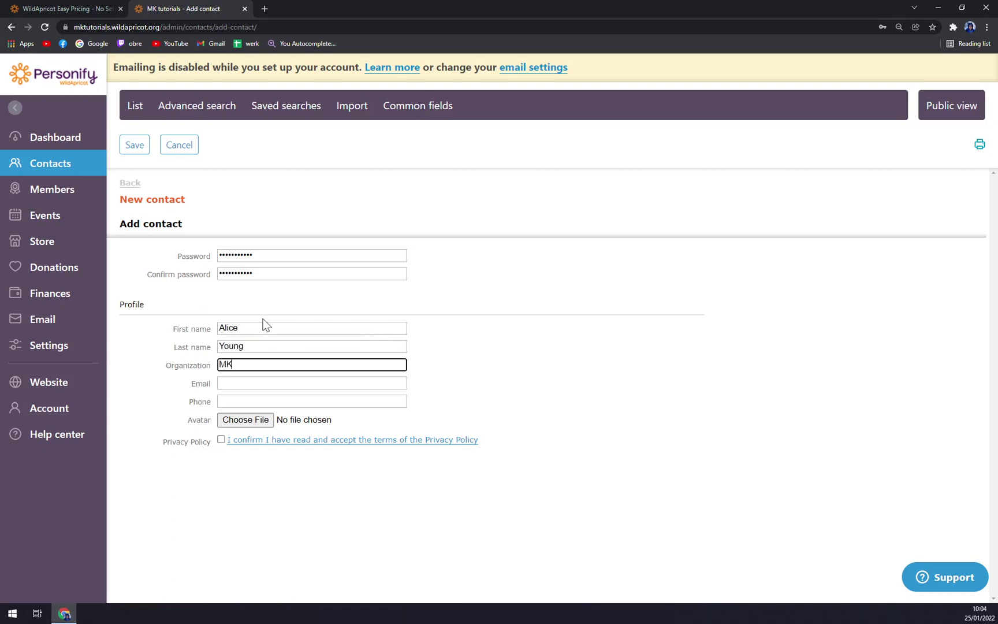
{"action": "key", "text": "Tab"}
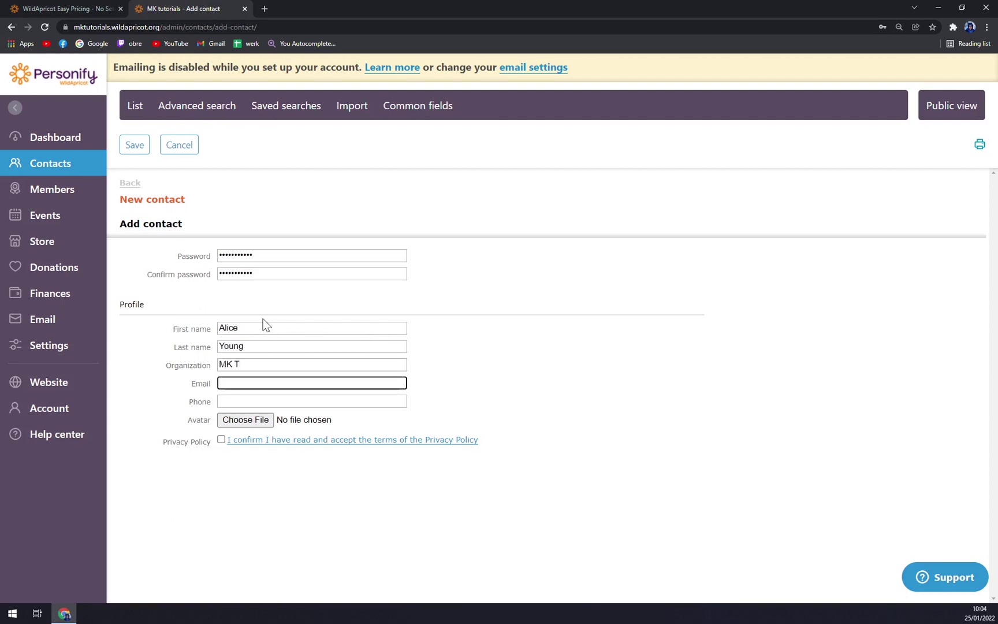
{"action": "key", "text": "Tab"}
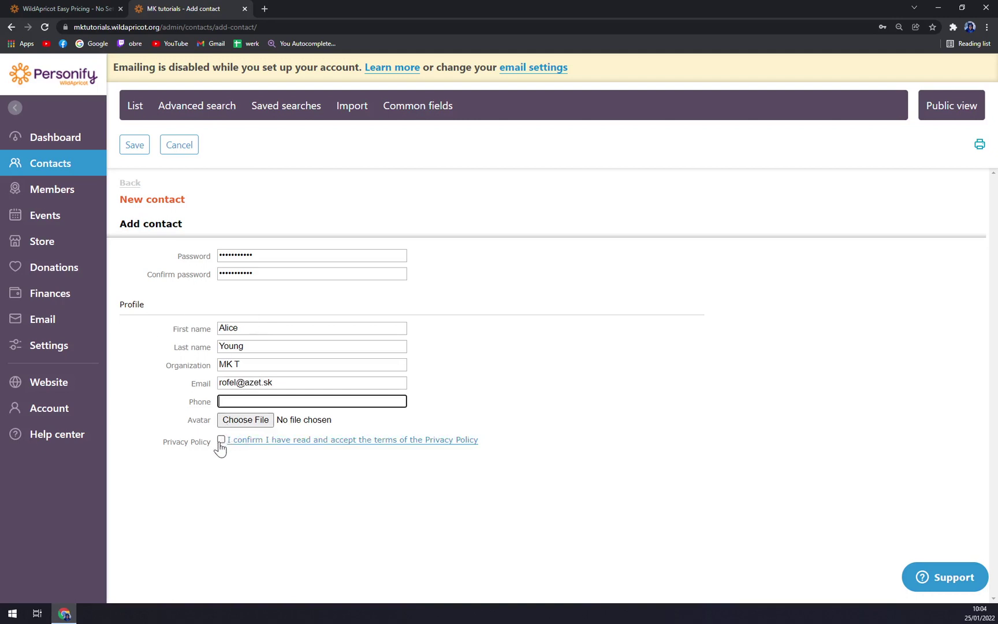
{"action": "left_click", "coordinate": [221, 440]}
{"action": "left_click", "coordinate": [144, 157]}
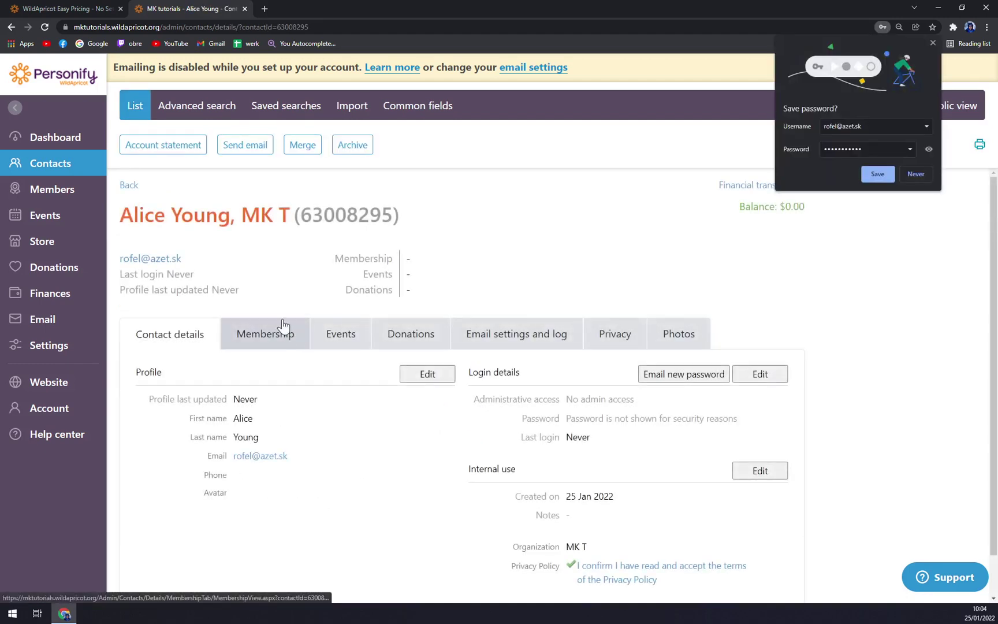
- Decline Chrome's password save, then review the new contact's Membership and Events tabs
{"action": "left_click", "coordinate": [910, 175]}
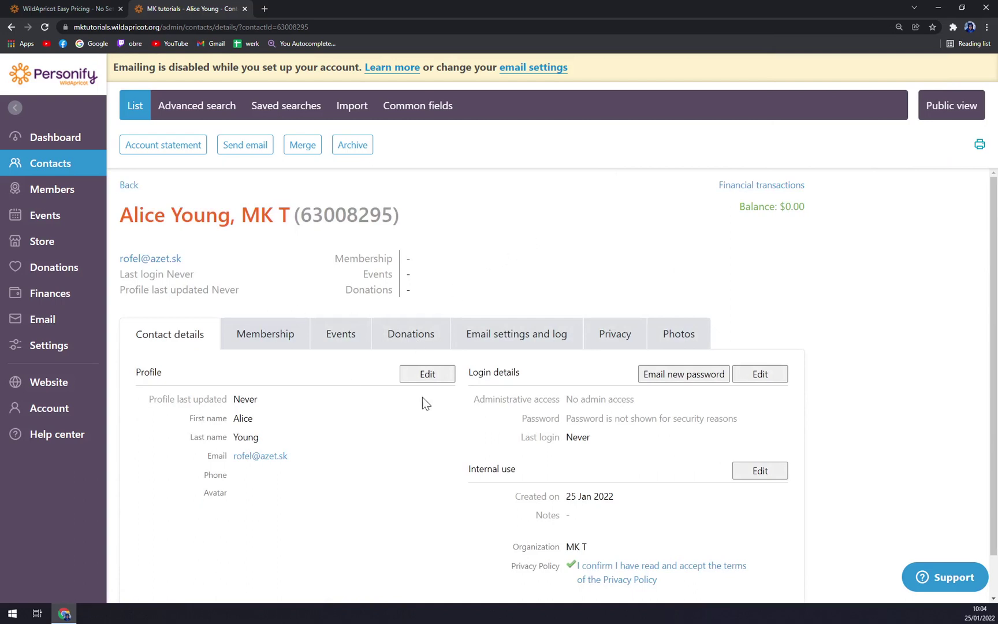
{"action": "left_click", "coordinate": [62, 166]}
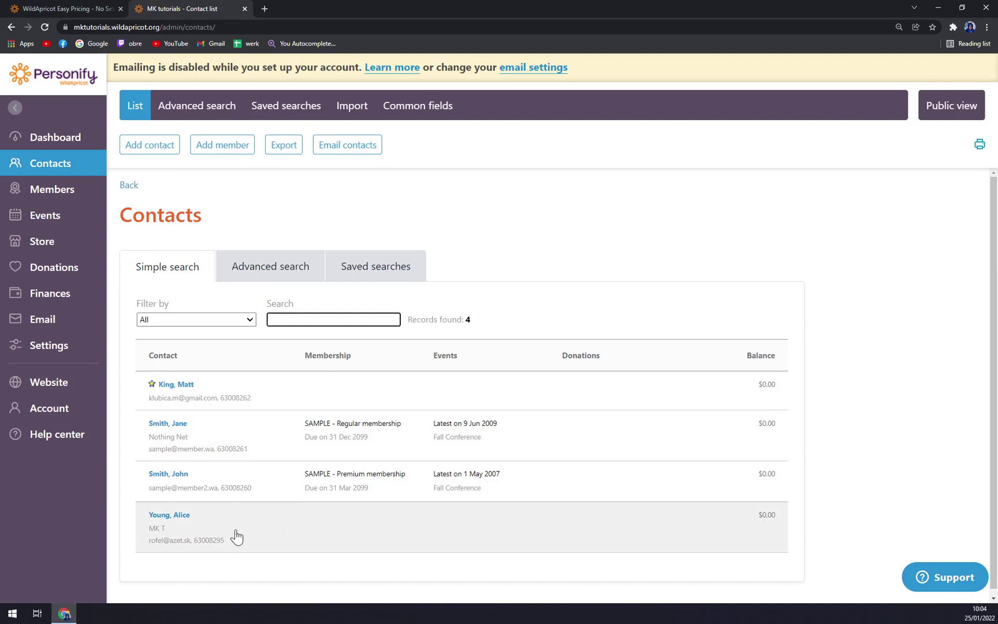
{"action": "left_click", "coordinate": [238, 533]}
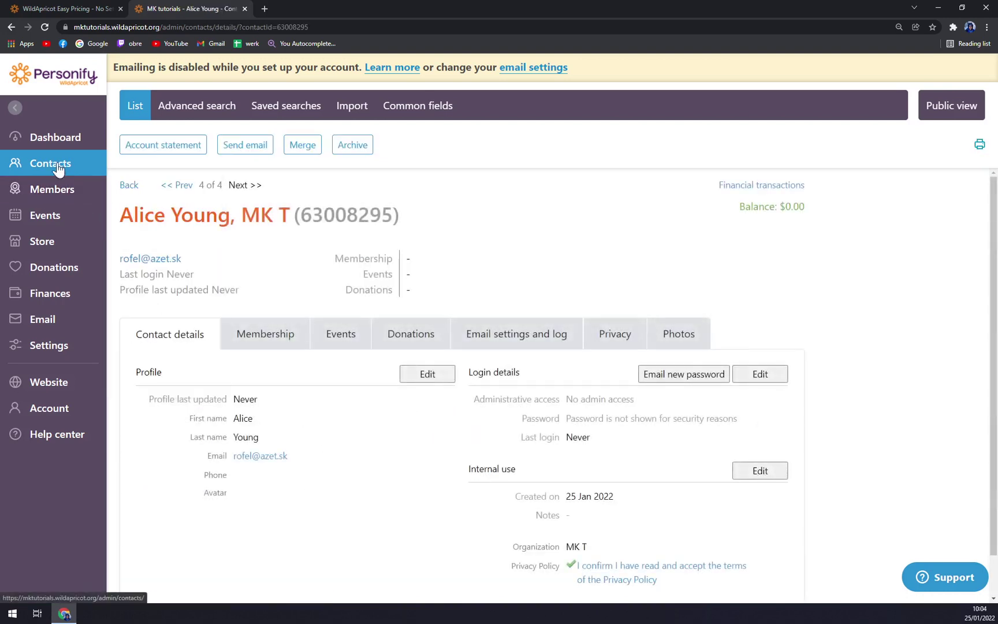
{"action": "scroll", "coordinate": [341, 358], "scroll_direction": "down", "scroll_amount": 1}
{"action": "left_click", "coordinate": [296, 301]}
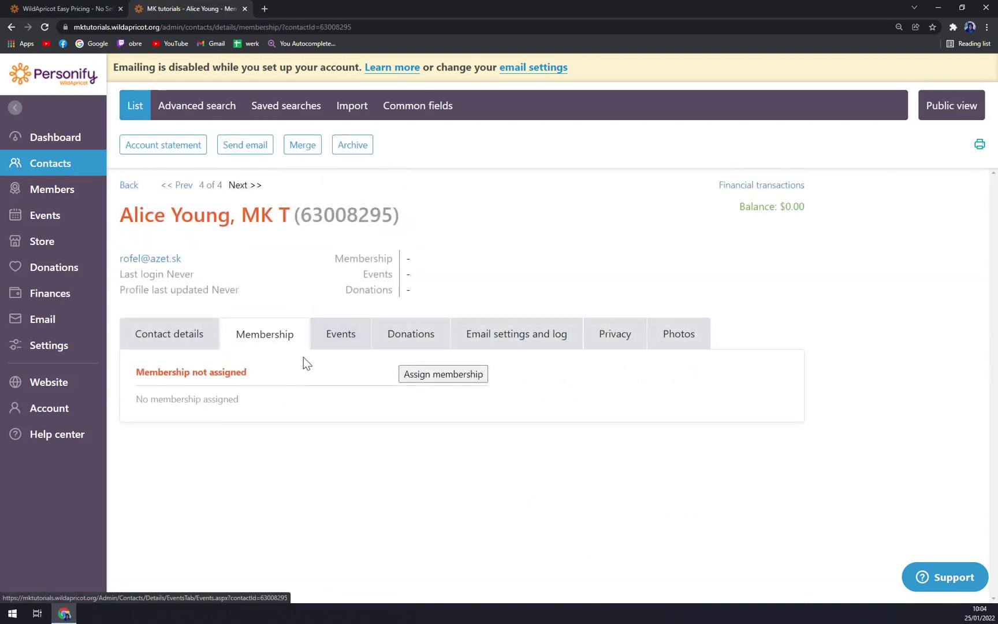
{"action": "left_click", "coordinate": [362, 349]}
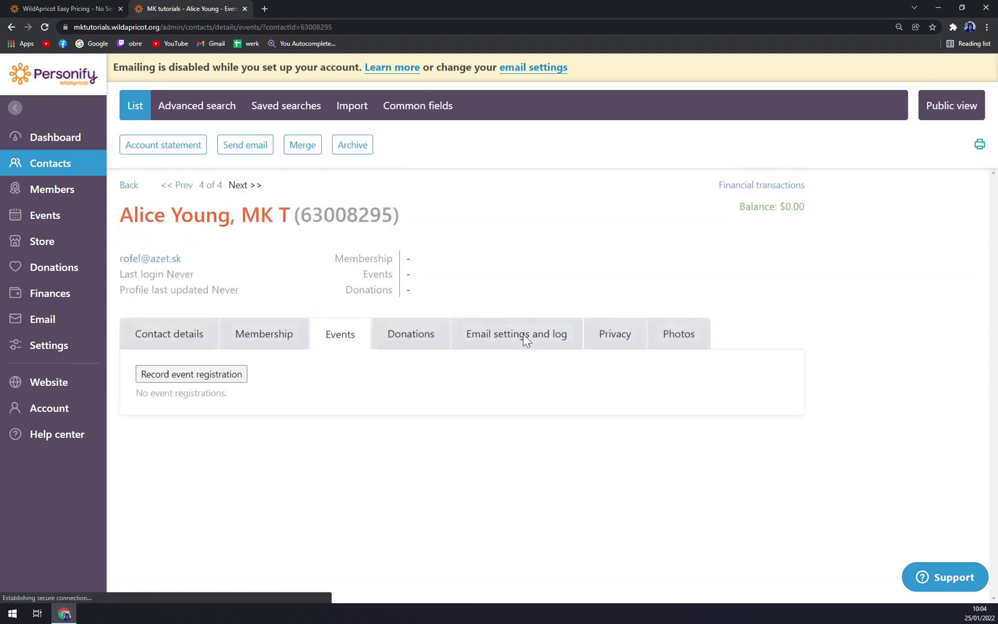
{"action": "left_click", "coordinate": [62, 163]}
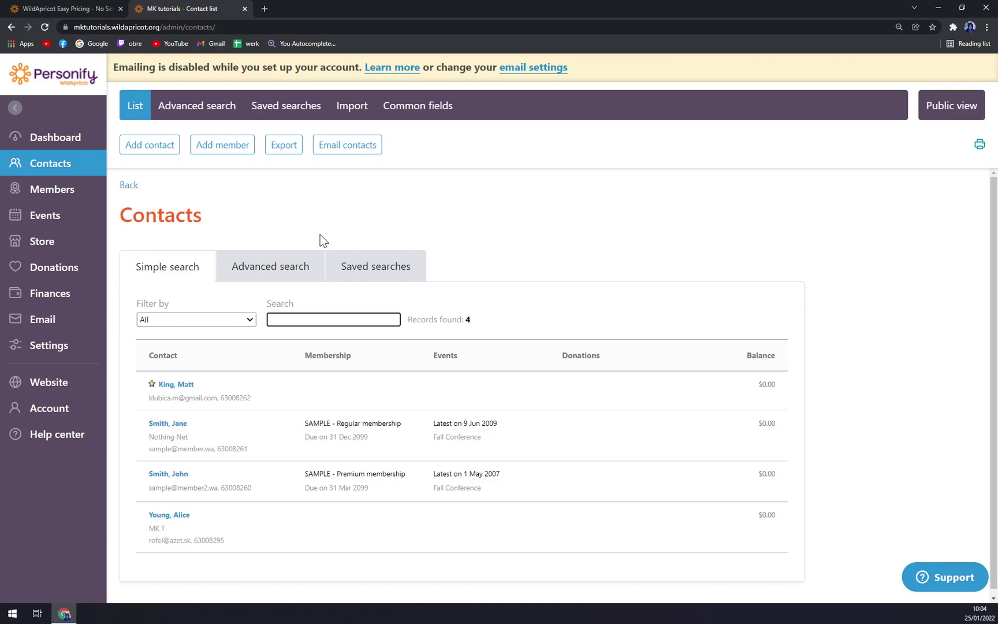
{"action": "left_click", "coordinate": [59, 191]}
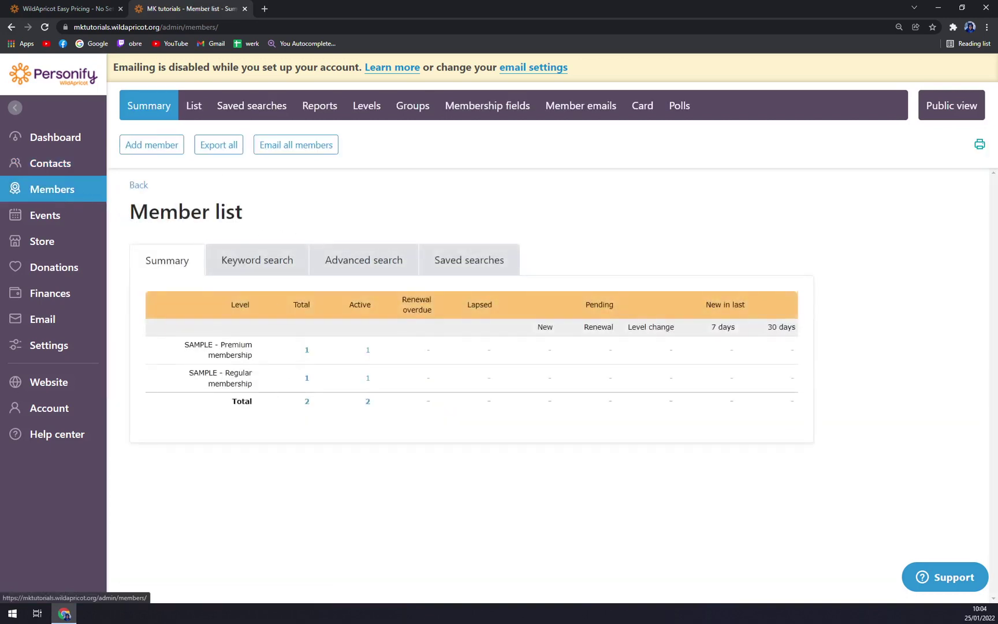
- Add a member at SAMPLE - Premium level, leaving member-since blank, and enter and confirm a password
{"action": "left_click", "coordinate": [157, 148]}
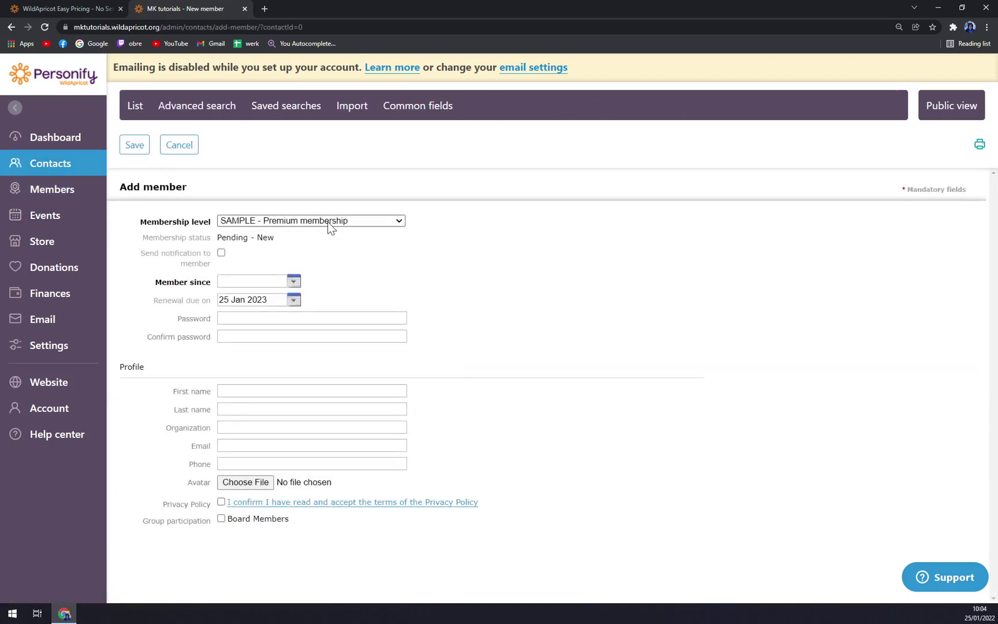
{"action": "left_click", "coordinate": [327, 221]}
{"action": "left_click", "coordinate": [295, 234]}
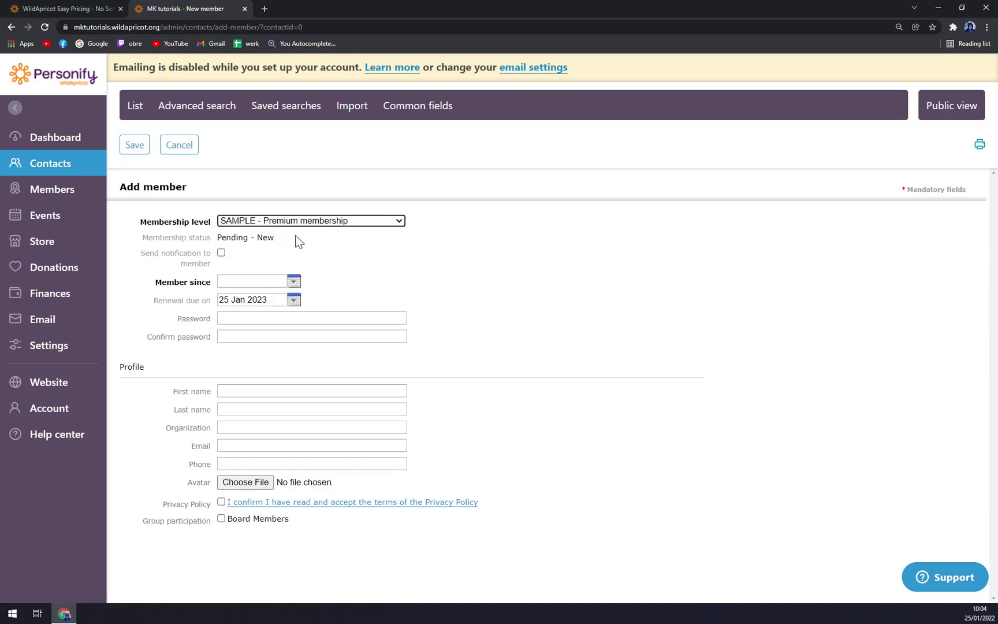
{"action": "left_click", "coordinate": [293, 281]}
{"action": "left_click", "coordinate": [485, 282]}
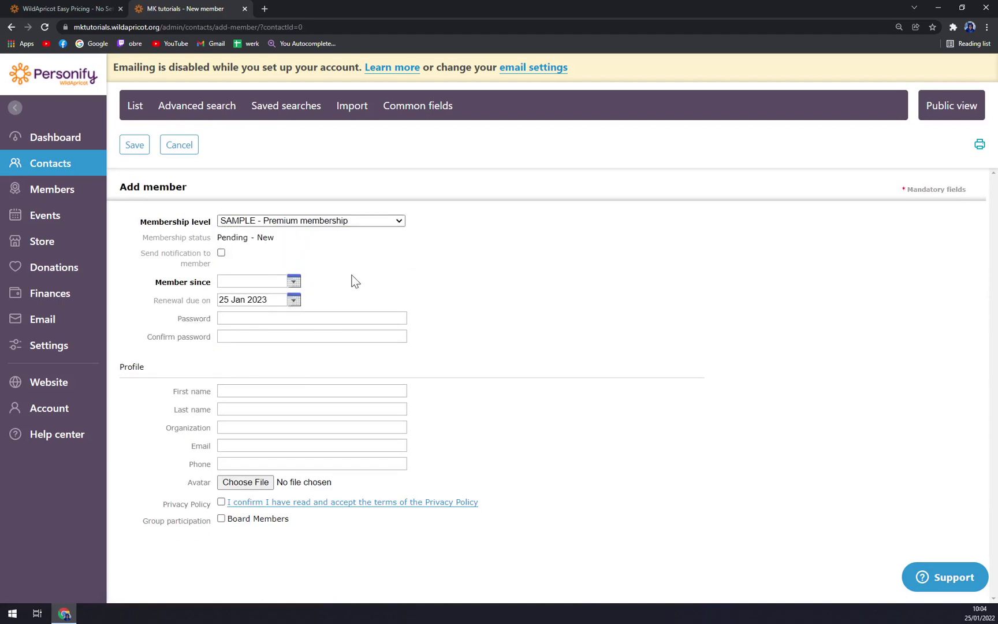
{"action": "left_click", "coordinate": [312, 318]}
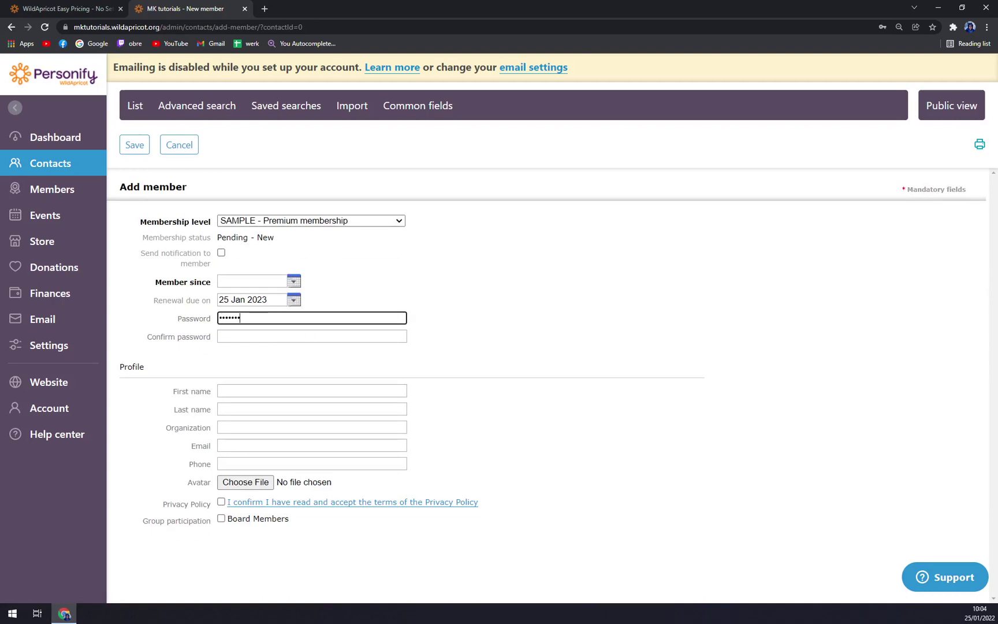
{"action": "left_click", "coordinate": [312, 335]}
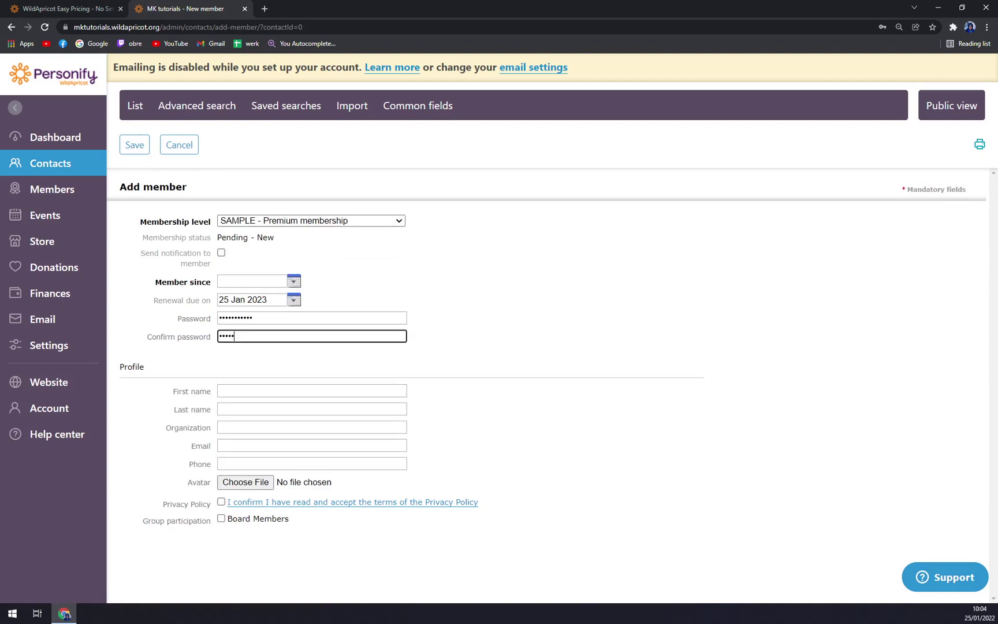
{"action": "type", "text": "•"}
{"action": "key", "text": "Tab"}
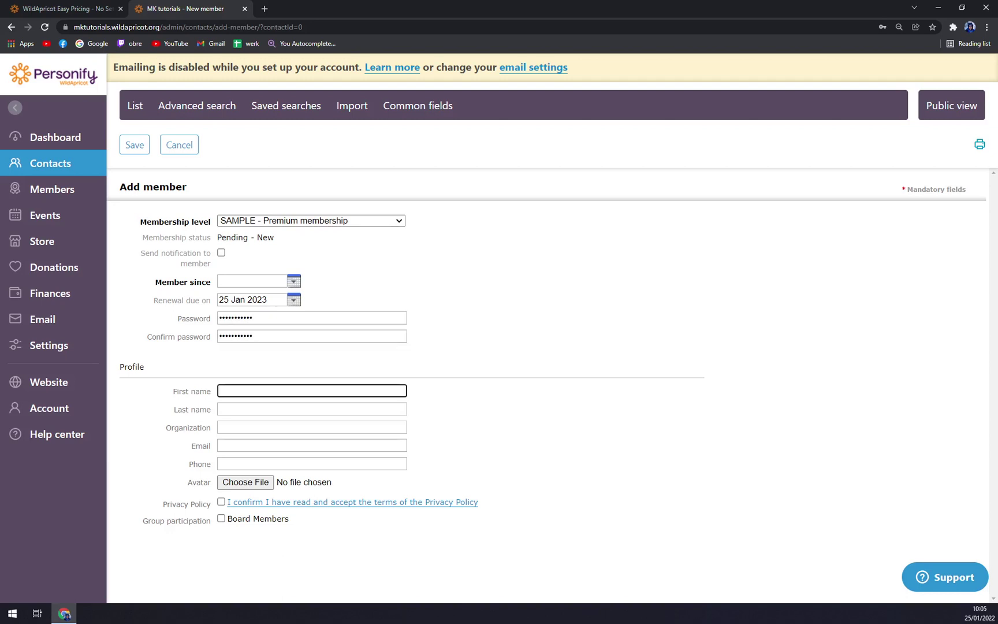
- Discard the unsaved member form, then browse the Keyword, Advanced and Saved searches member views
{"action": "left_click", "coordinate": [86, 200]}
{"action": "left_click", "coordinate": [550, 86]}
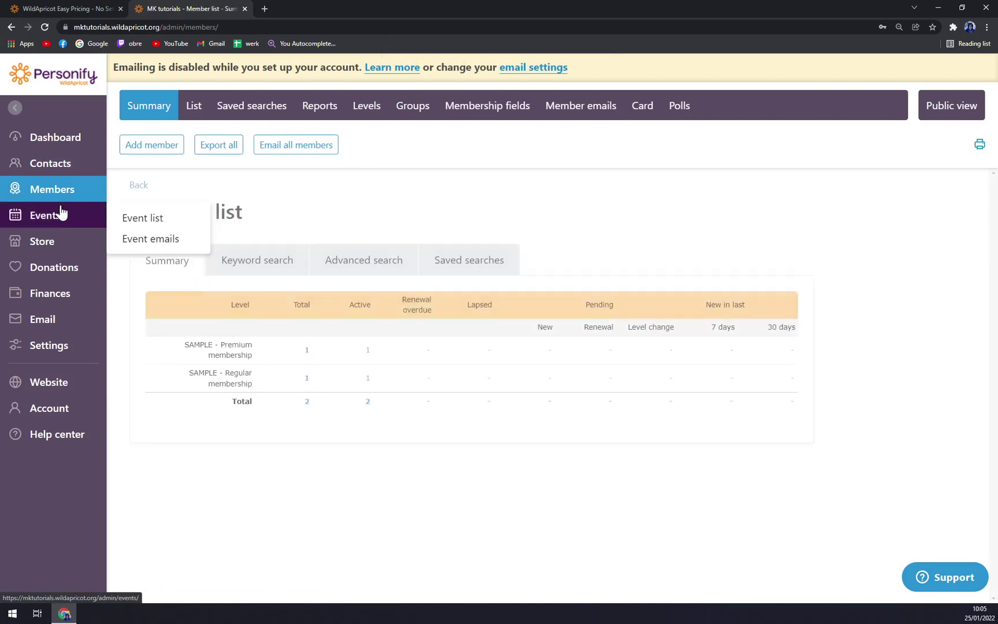
{"action": "left_click", "coordinate": [252, 269]}
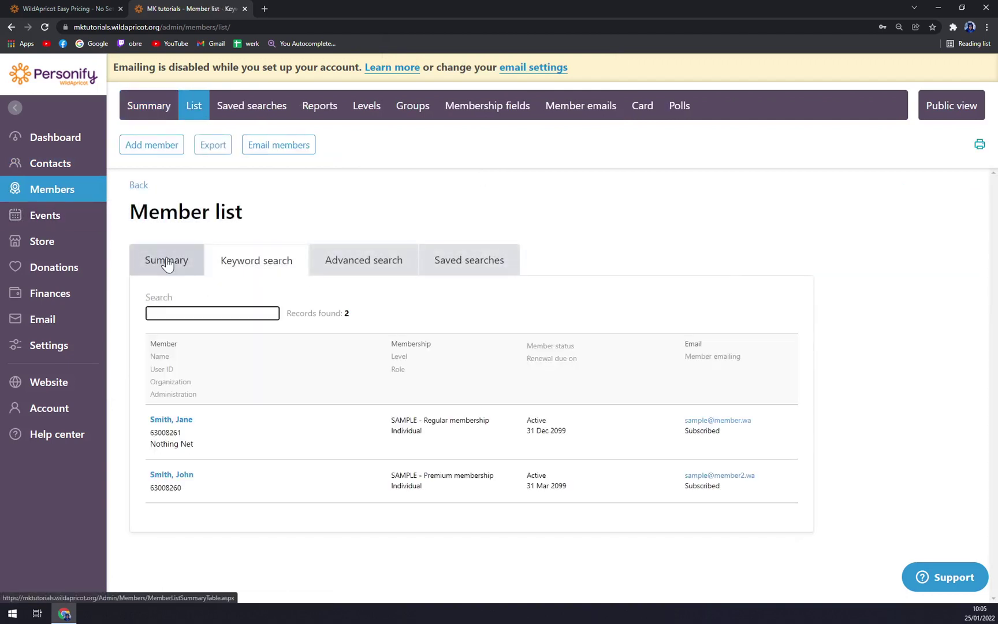
{"action": "left_click", "coordinate": [388, 269]}
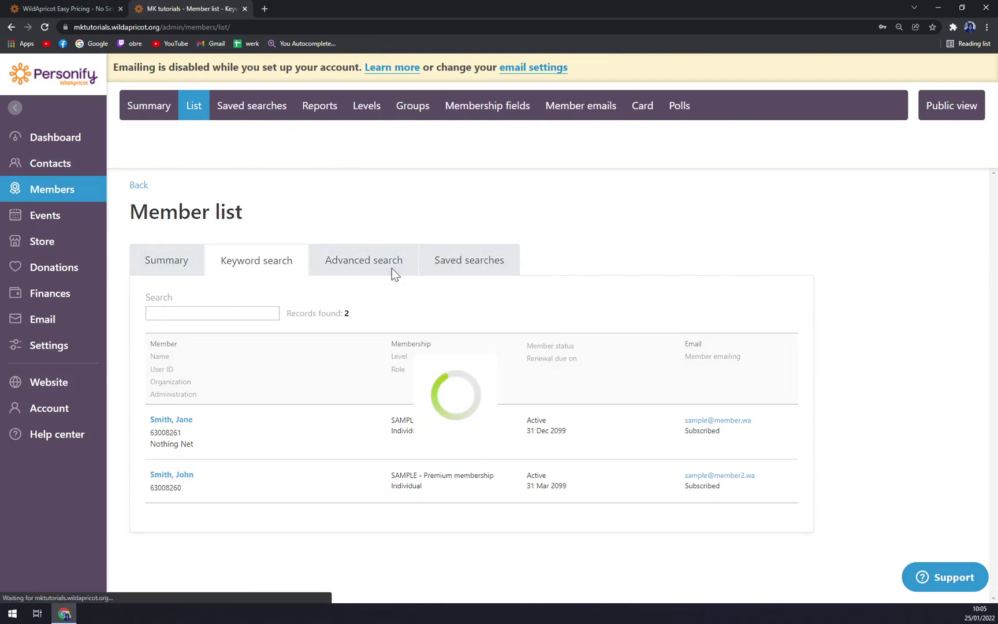
{"action": "left_click", "coordinate": [469, 273]}
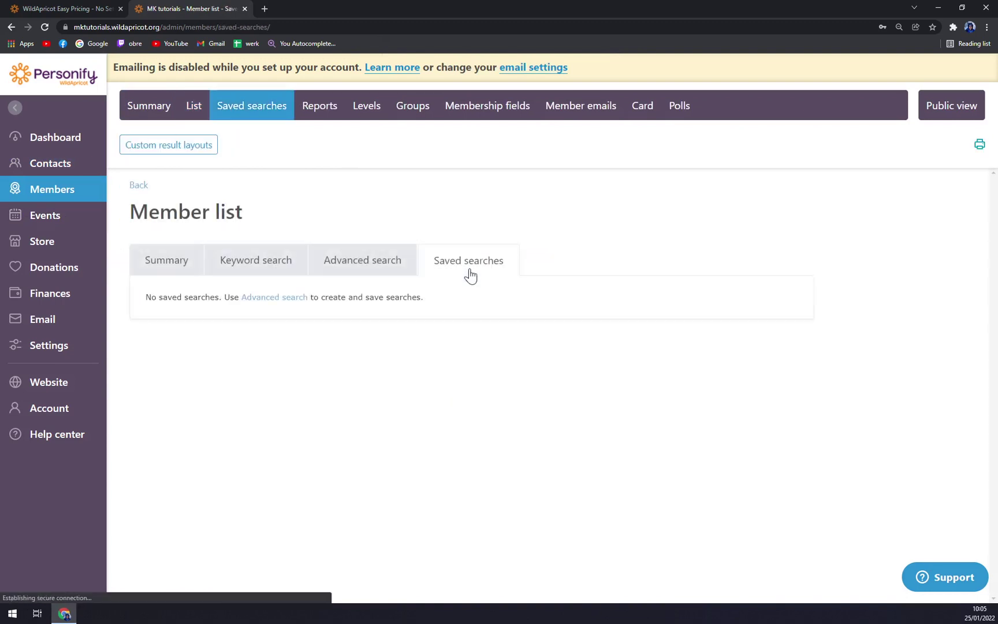
{"action": "left_click", "coordinate": [70, 228]}
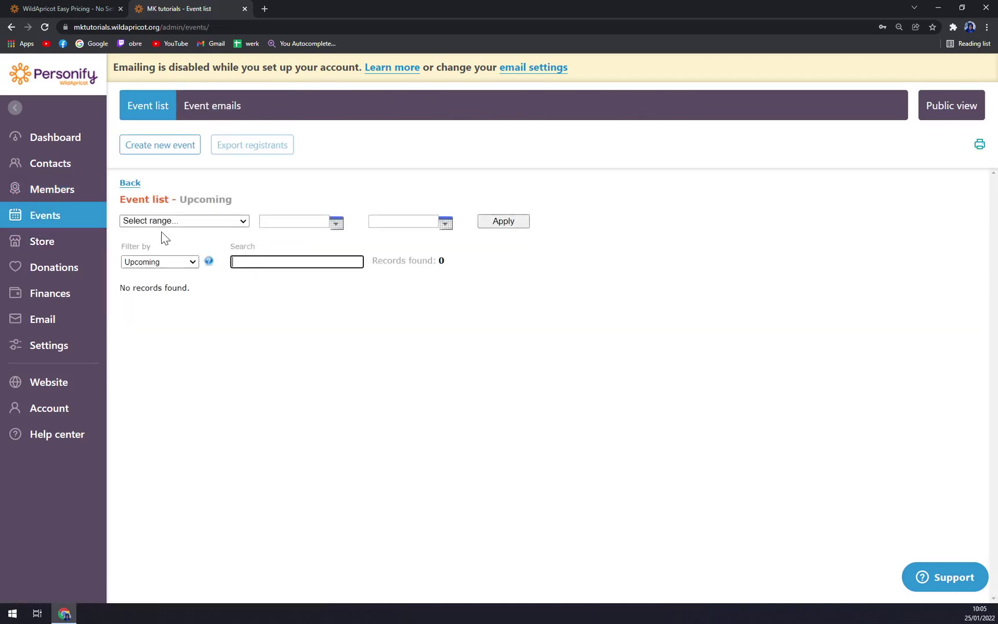
- Create a simple RSVP event titled 'MK Homecomming' located in Bratislava
{"action": "left_click", "coordinate": [151, 146]}
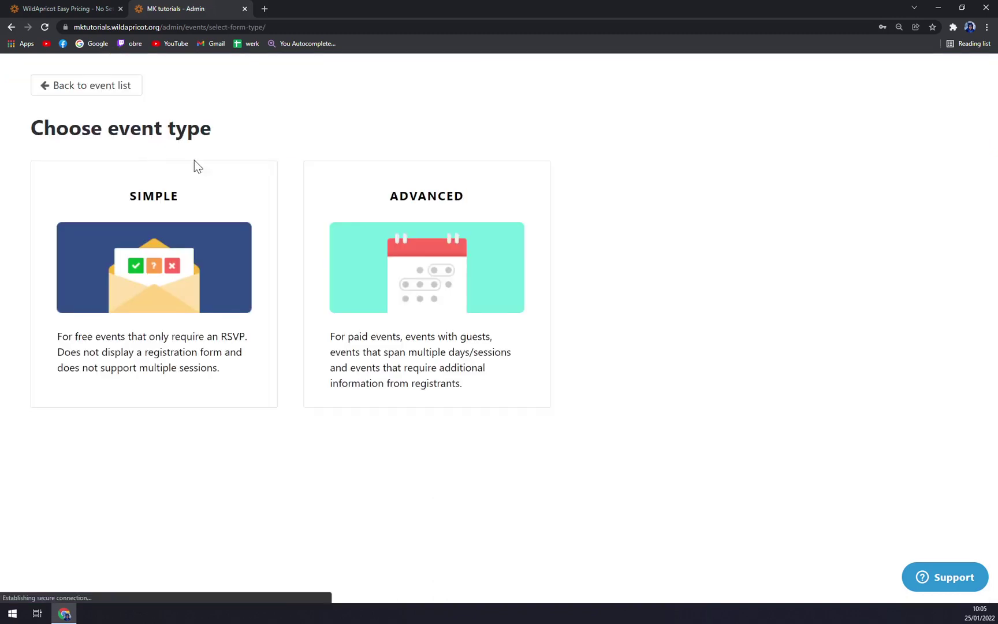
{"action": "left_click", "coordinate": [118, 248]}
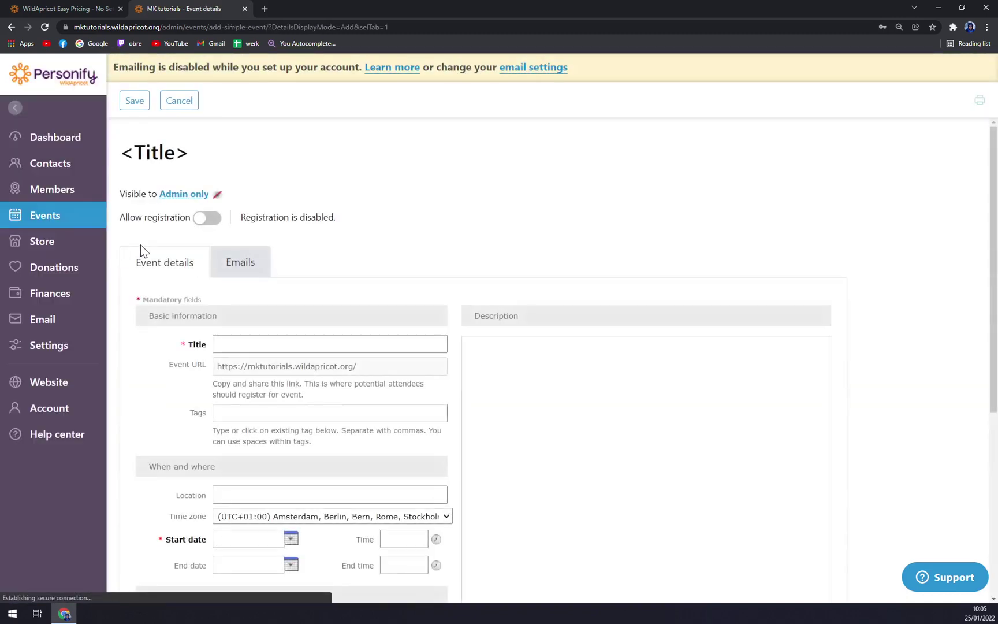
{"action": "scroll", "coordinate": [469, 294], "scroll_direction": "down", "scroll_amount": 1}
{"action": "left_click", "coordinate": [246, 292]}
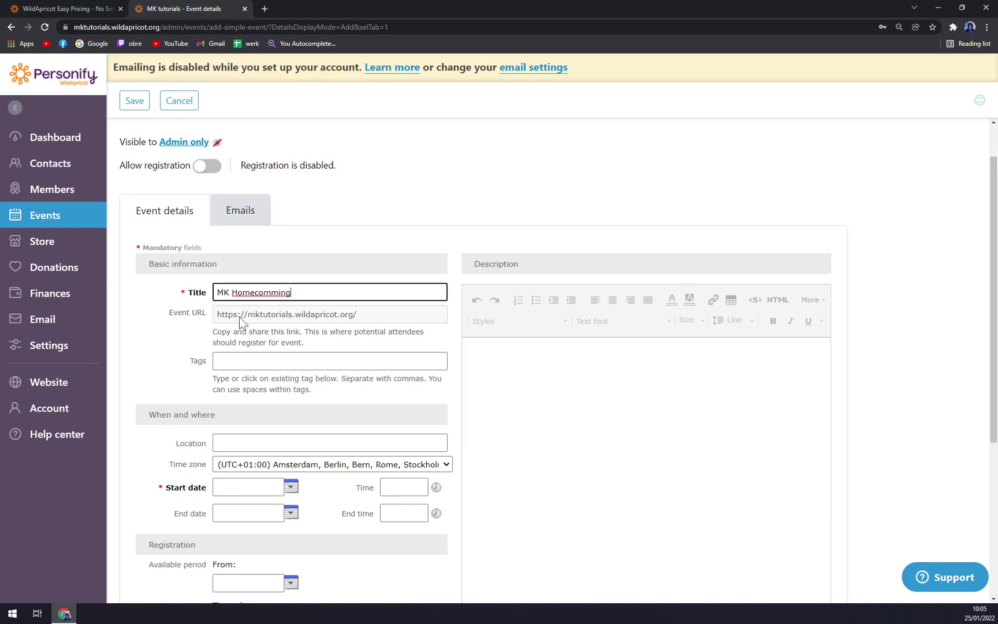
{"action": "scroll", "coordinate": [217, 354], "scroll_direction": "down", "scroll_amount": 3}
{"action": "left_click", "coordinate": [261, 287]}
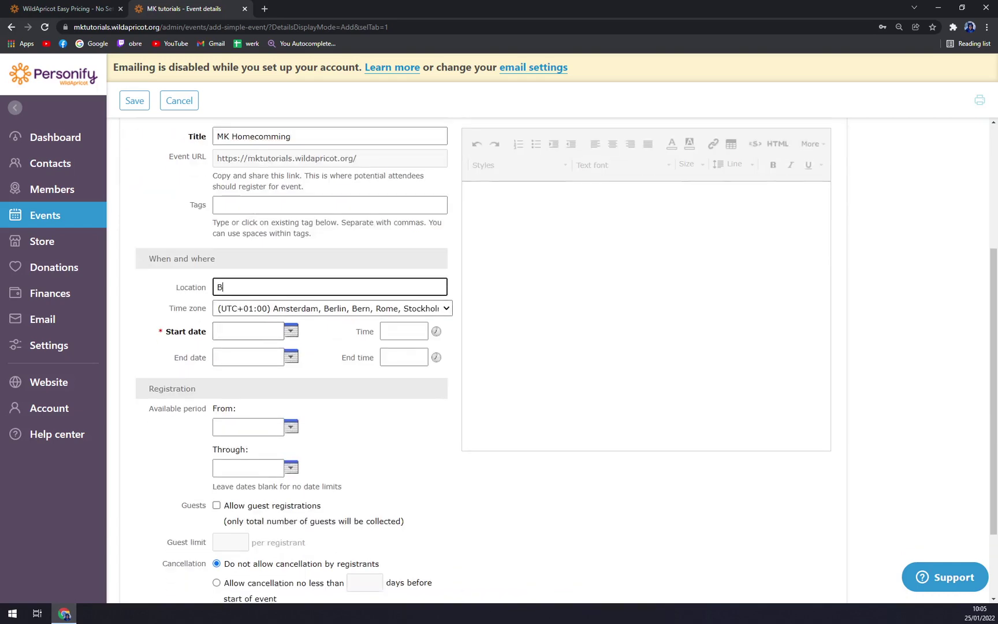
{"action": "key", "text": "Tab"}
{"action": "key", "text": "Tab"}
- Set the event's start and end dates to 27 Jan 2022
{"action": "left_click", "coordinate": [291, 330]}
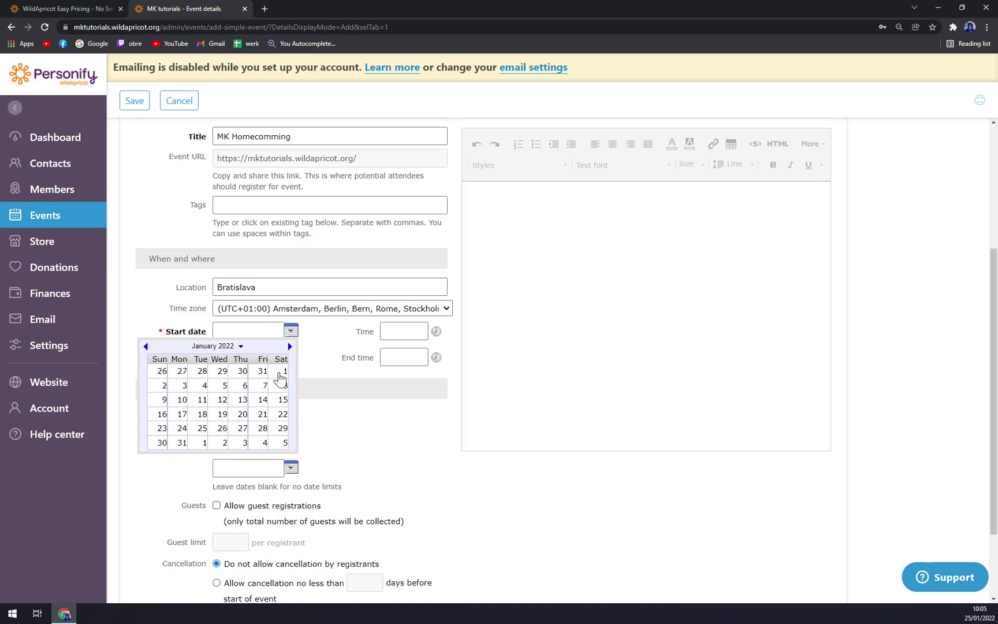
{"action": "left_click", "coordinate": [279, 374]}
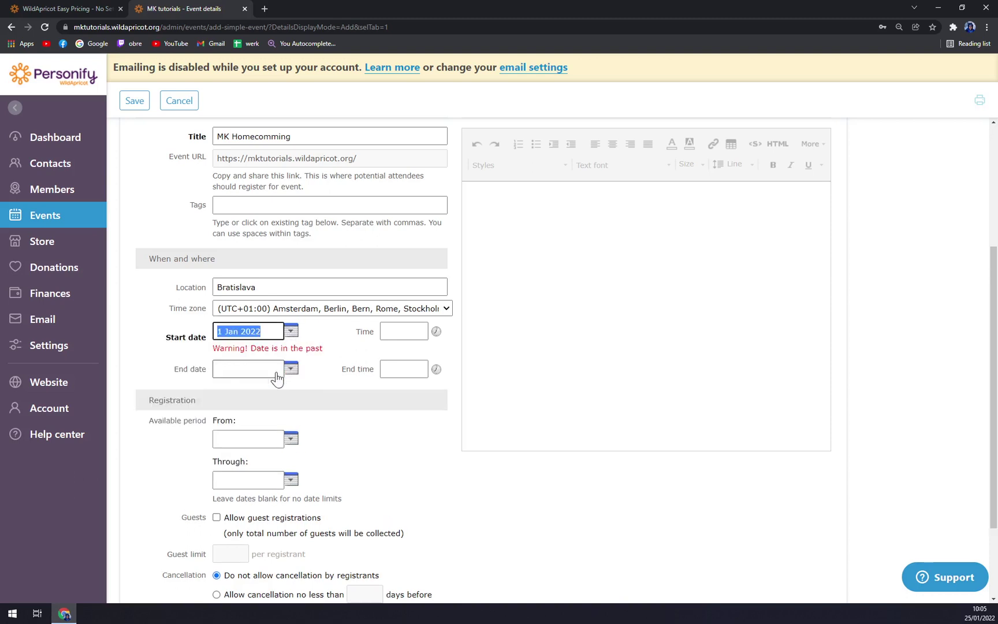
{"action": "left_click", "coordinate": [291, 330]}
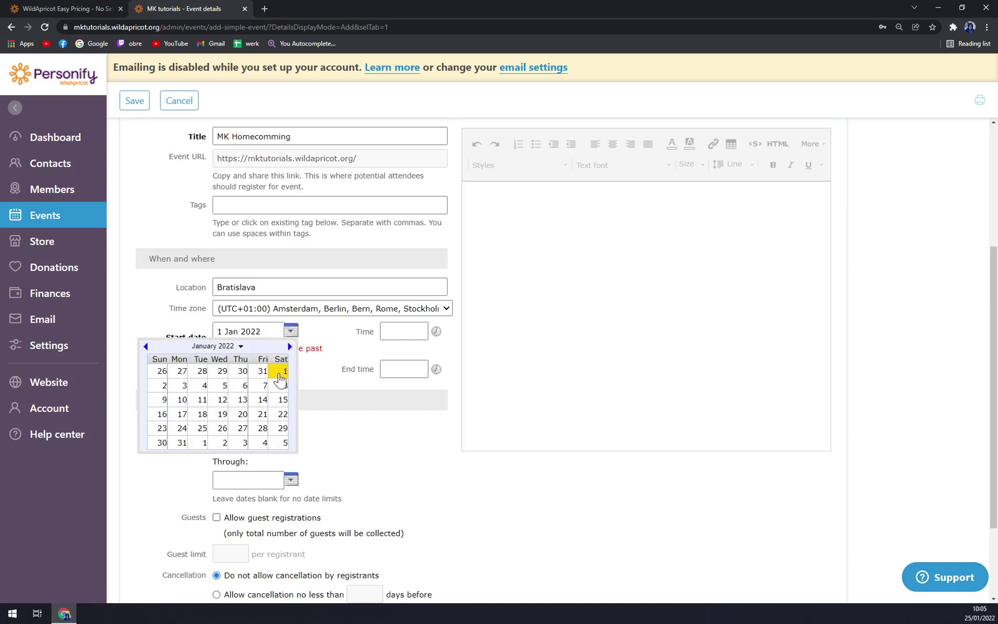
{"action": "left_click", "coordinate": [238, 432]}
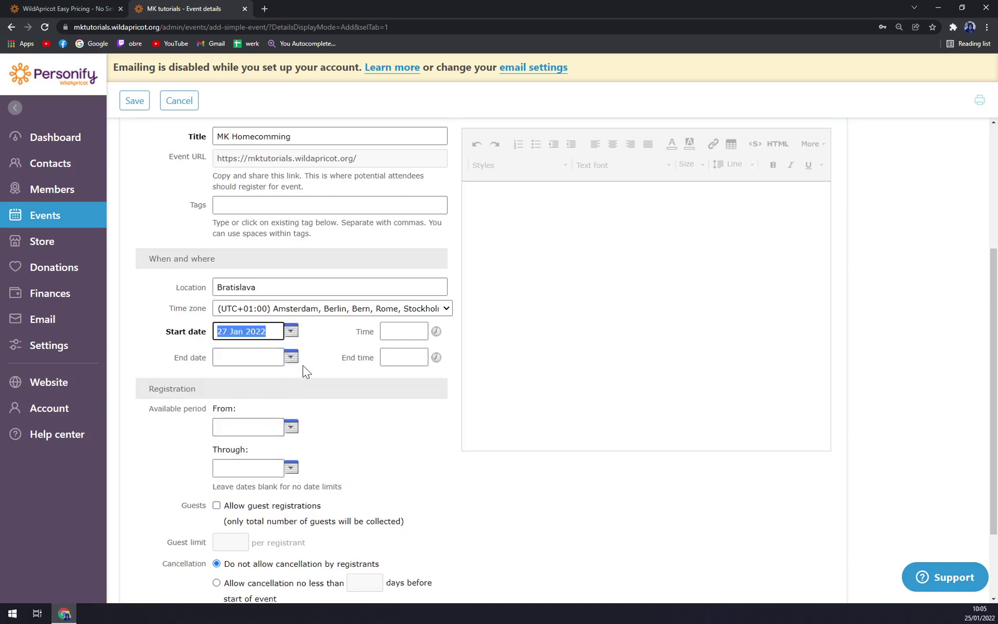
{"action": "left_click", "coordinate": [290, 356]}
{"action": "left_click", "coordinate": [239, 458]}
- Set the event to run from 08:00 AM to 11:00 AM
{"action": "left_click", "coordinate": [386, 331]}
{"action": "scroll", "coordinate": [297, 439], "scroll_direction": "down", "scroll_amount": 2}
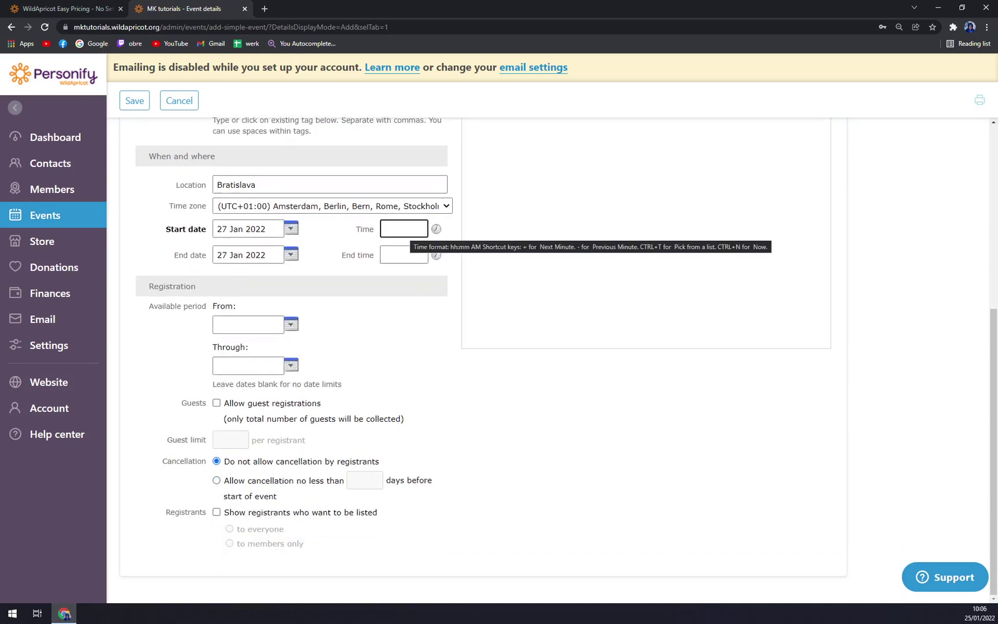
{"action": "left_click", "coordinate": [436, 229]}
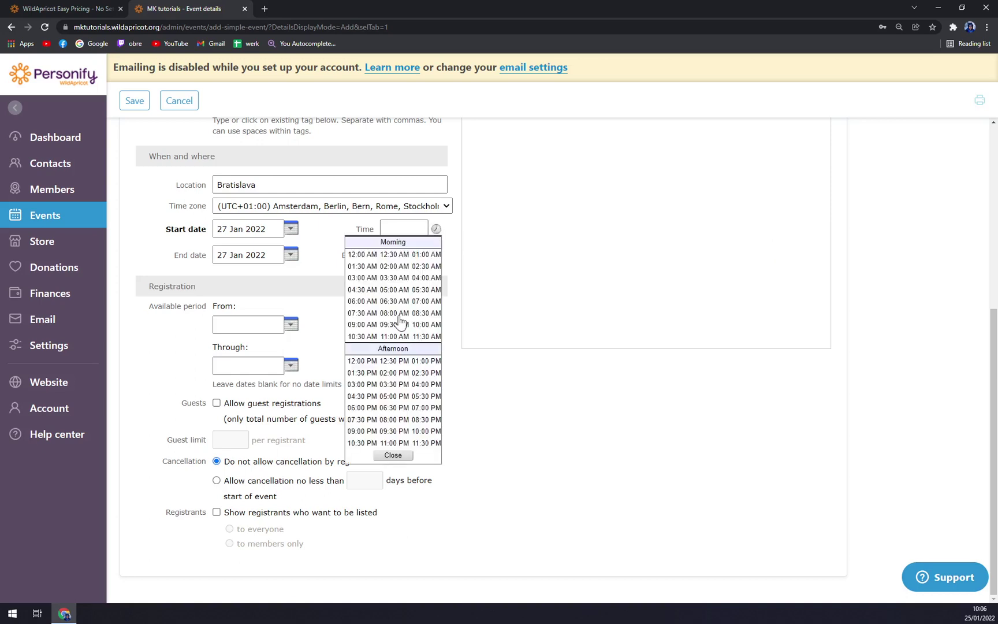
{"action": "left_click", "coordinate": [398, 317]}
{"action": "left_click", "coordinate": [436, 255]}
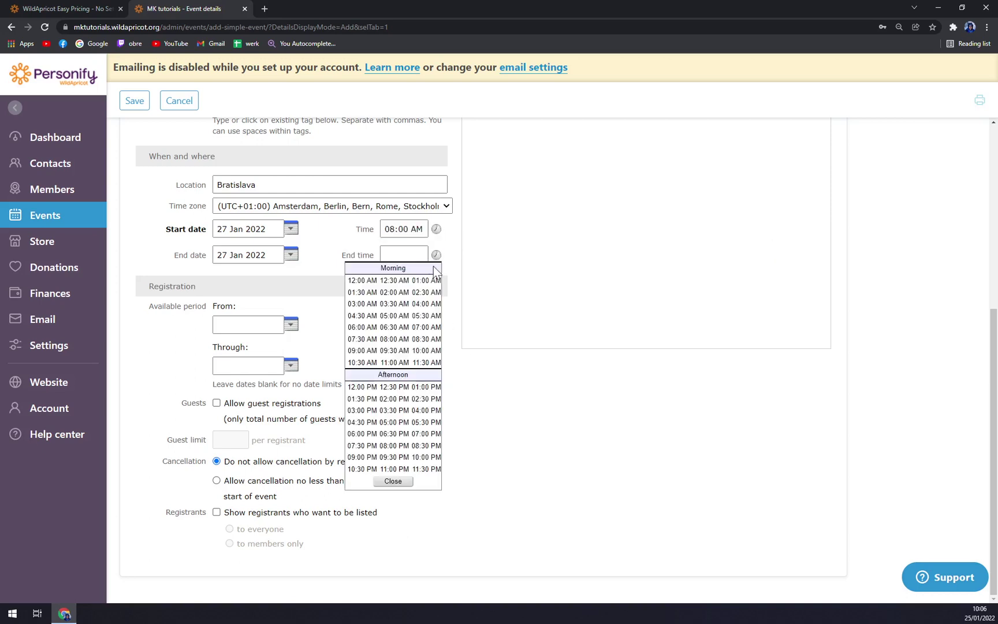
{"action": "left_click", "coordinate": [394, 362]}
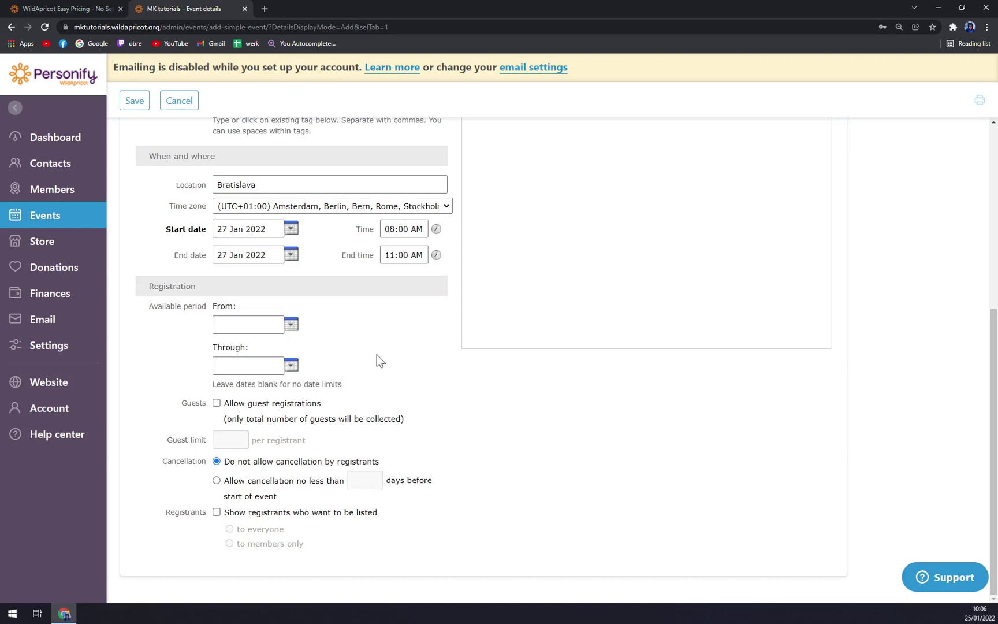
{"action": "scroll", "coordinate": [871, 590], "scroll_direction": "up", "scroll_amount": 5}
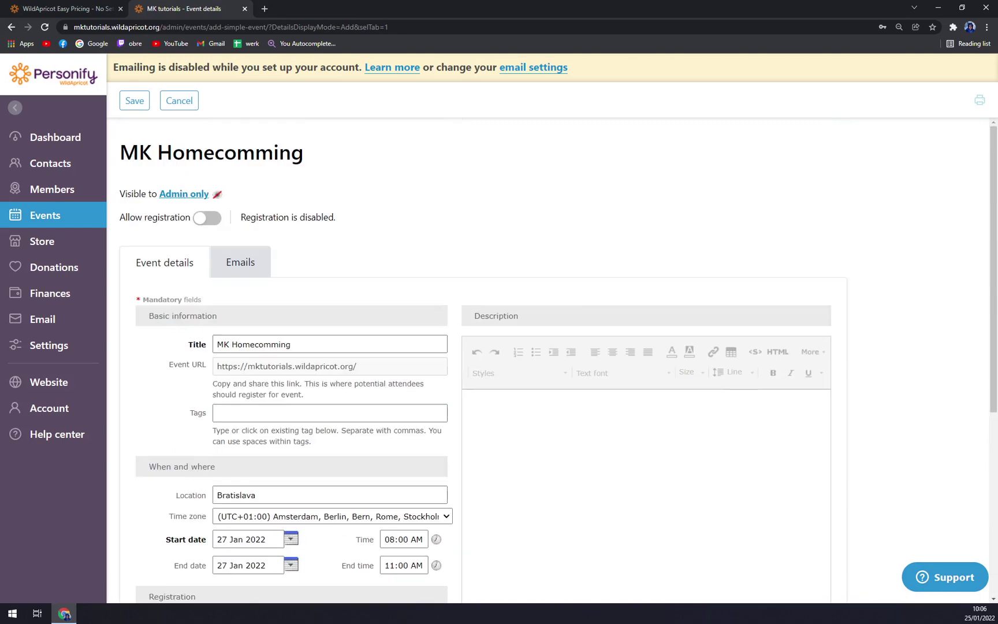
- Save the event, rate the feedback survey 6 out of 7, and dismiss it
{"action": "left_click", "coordinate": [135, 100]}
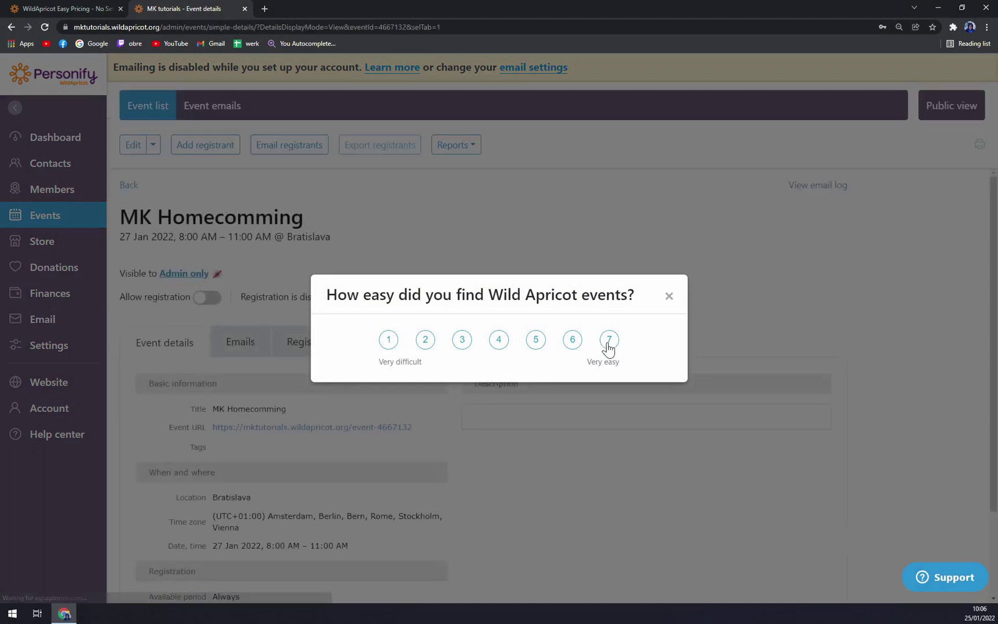
{"action": "left_click", "coordinate": [572, 340]}
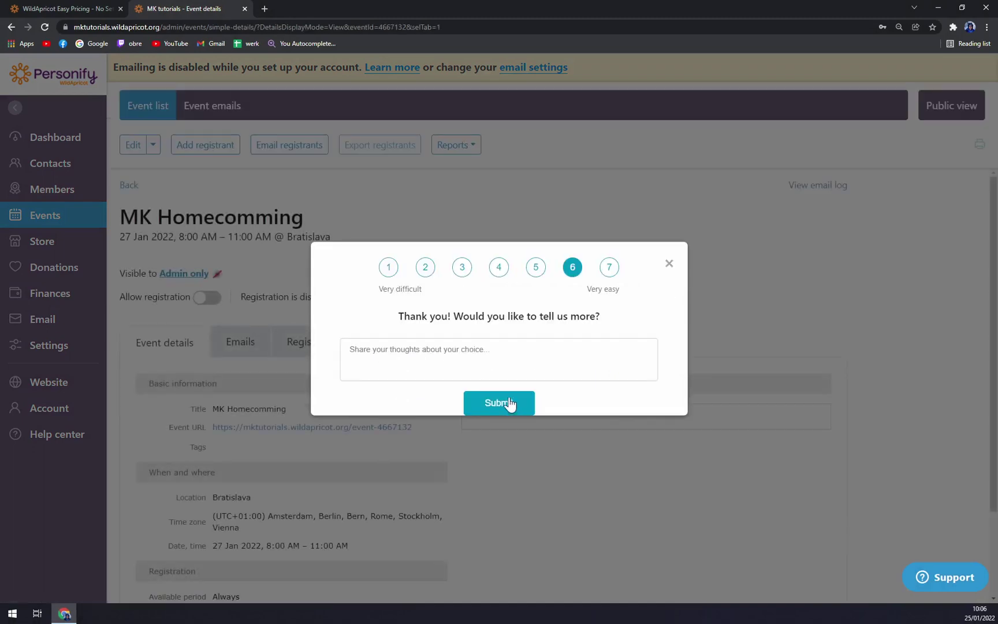
{"action": "left_click", "coordinate": [669, 267]}
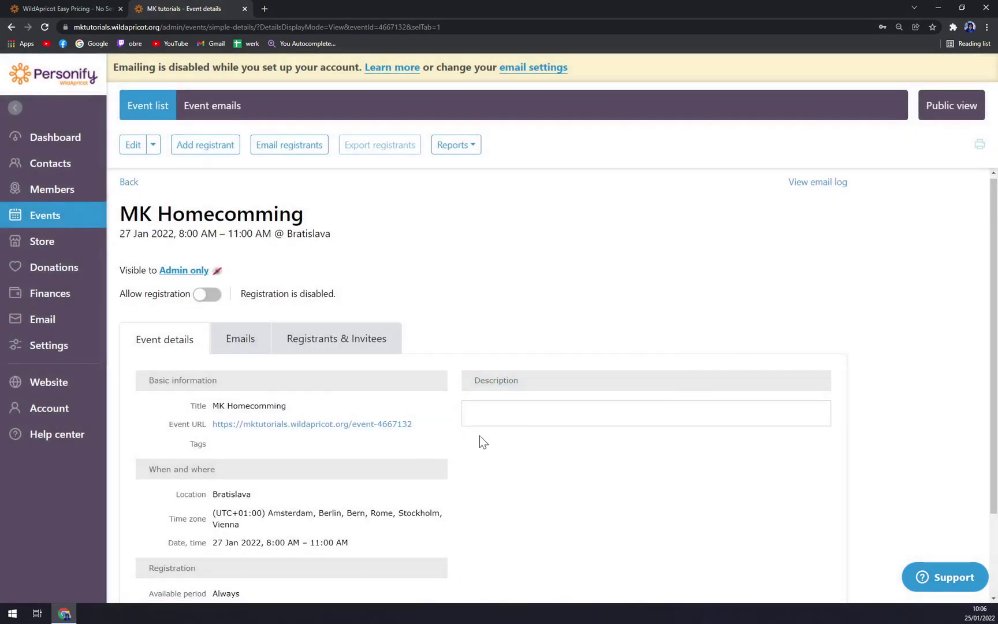
{"action": "scroll", "coordinate": [480, 432], "scroll_direction": "down", "scroll_amount": 2}
- Open MK Homecomming from the event list, review its Emails tab, then open Store orders
{"action": "left_click", "coordinate": [56, 225]}
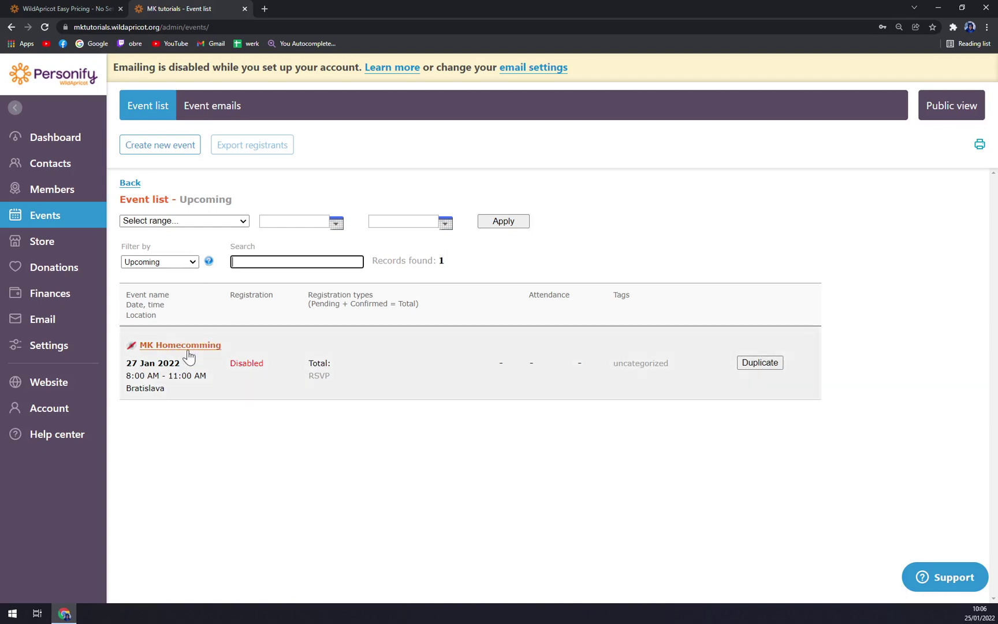
{"action": "left_click", "coordinate": [193, 358]}
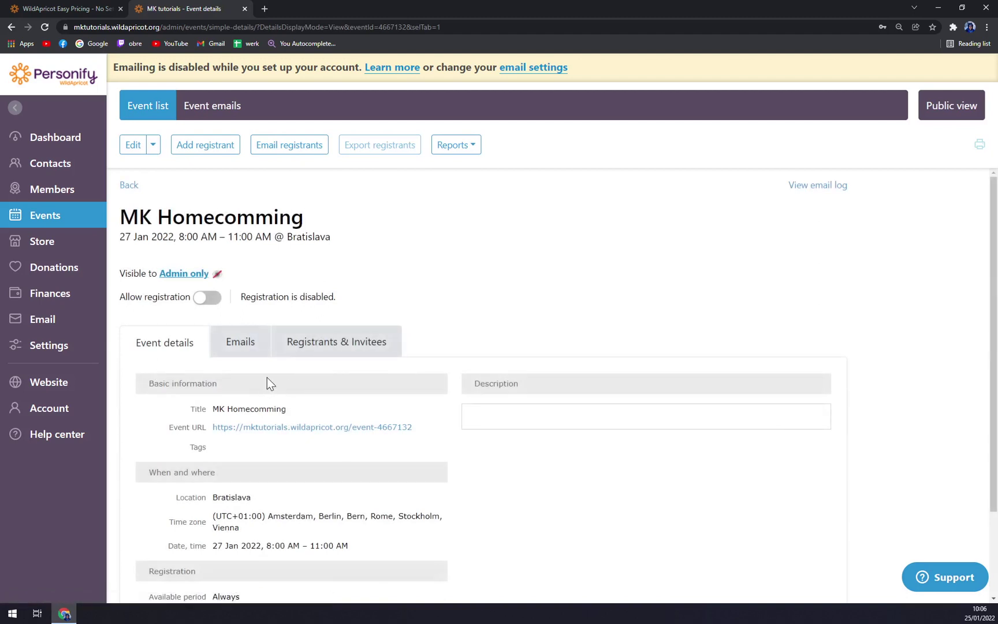
{"action": "scroll", "coordinate": [260, 375], "scroll_direction": "down", "scroll_amount": 2}
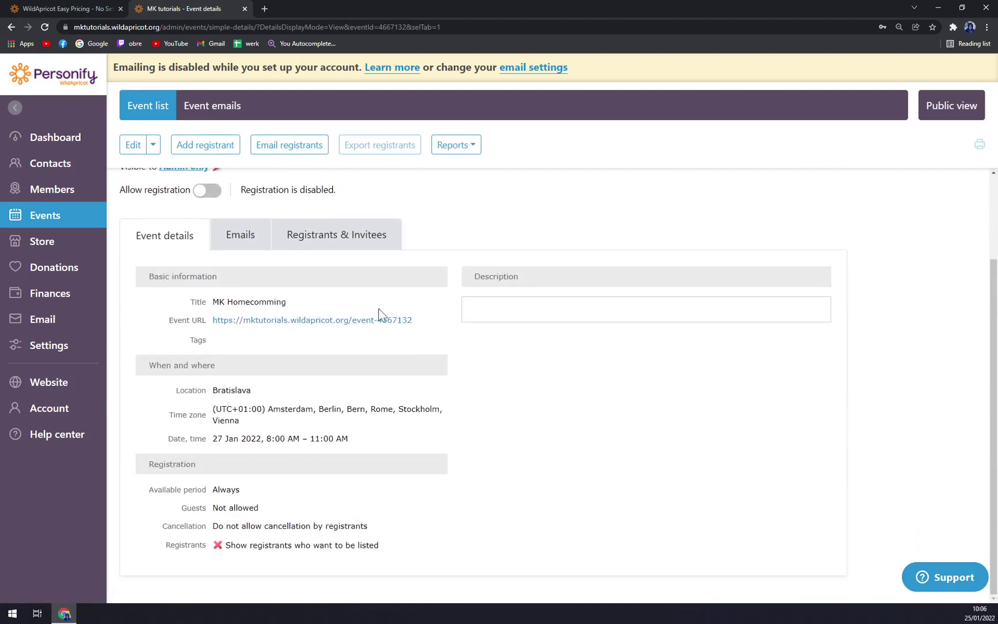
{"action": "left_click", "coordinate": [232, 245]}
{"action": "left_click", "coordinate": [69, 219]}
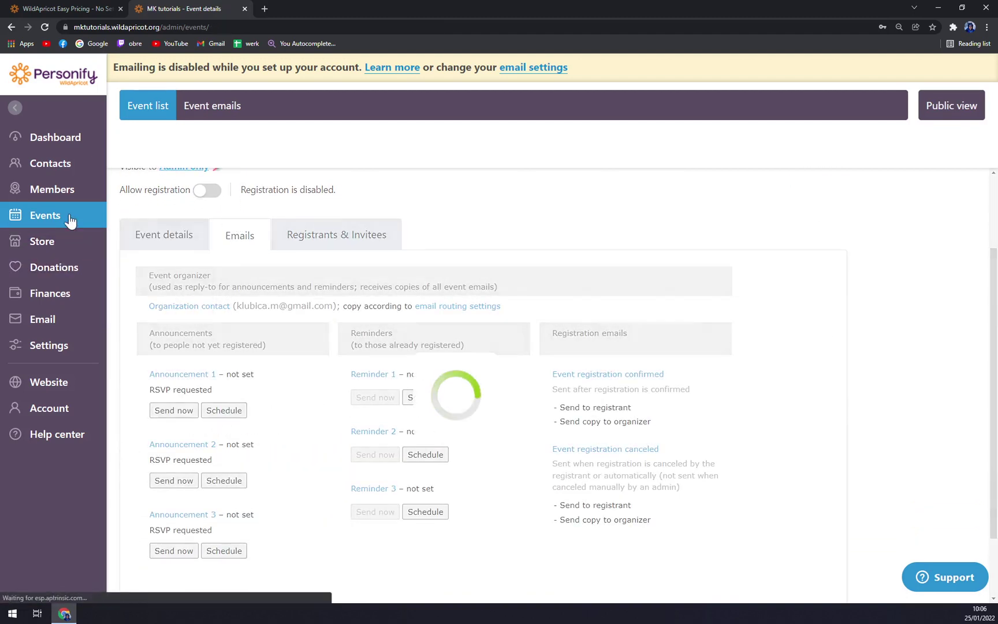
{"action": "left_click", "coordinate": [63, 243]}
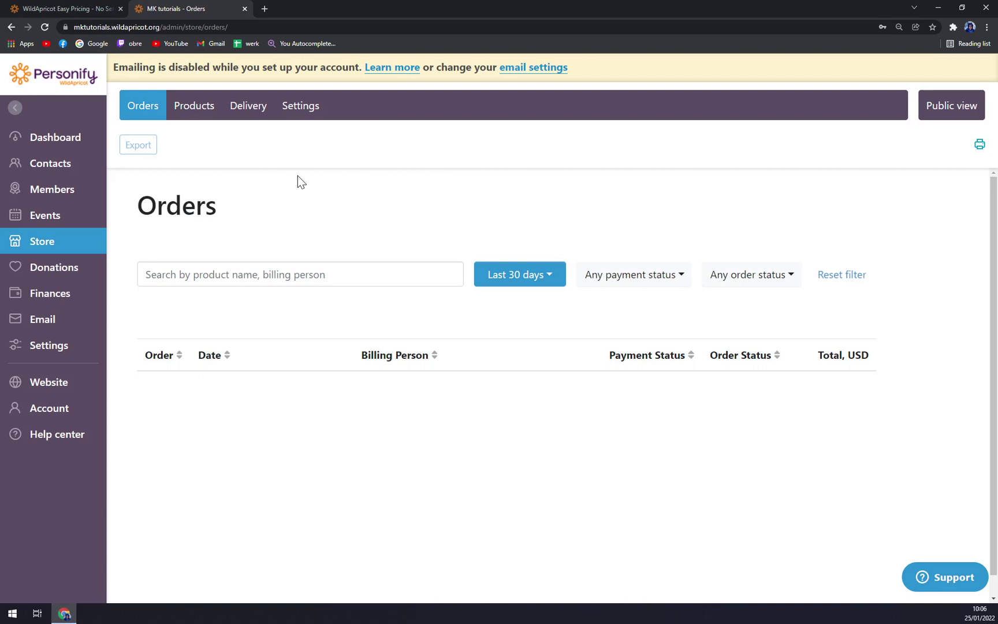
{"action": "left_click", "coordinate": [194, 109]}
{"action": "left_click", "coordinate": [249, 111]}
{"action": "left_click", "coordinate": [151, 107]}
{"action": "left_click", "coordinate": [189, 114]}
{"action": "left_click", "coordinate": [300, 105]}
{"action": "left_click", "coordinate": [142, 106]}
- Browse the Donations list, then the Donors, Saved searches, Import and Common fields contact pages
{"action": "left_click", "coordinate": [55, 276]}
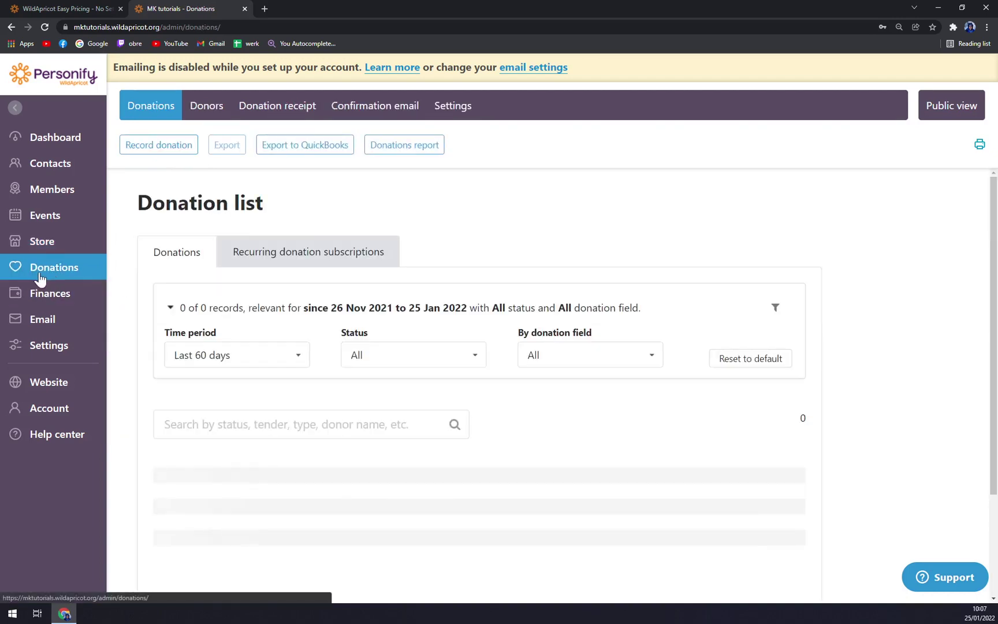
{"action": "scroll", "coordinate": [344, 187], "scroll_direction": "down", "scroll_amount": 3}
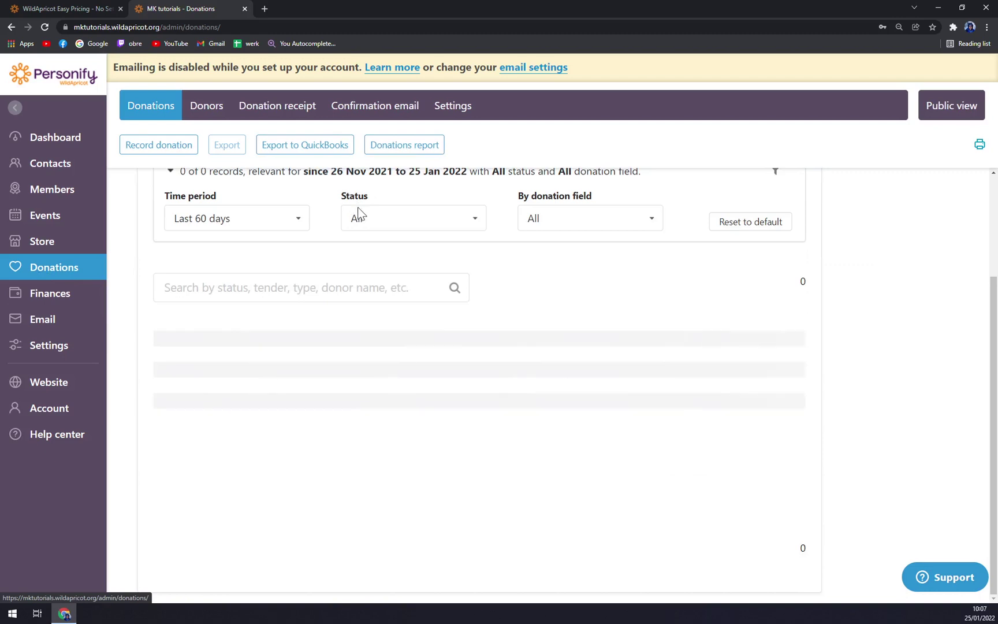
{"action": "scroll", "coordinate": [343, 423], "scroll_direction": "up", "scroll_amount": 3}
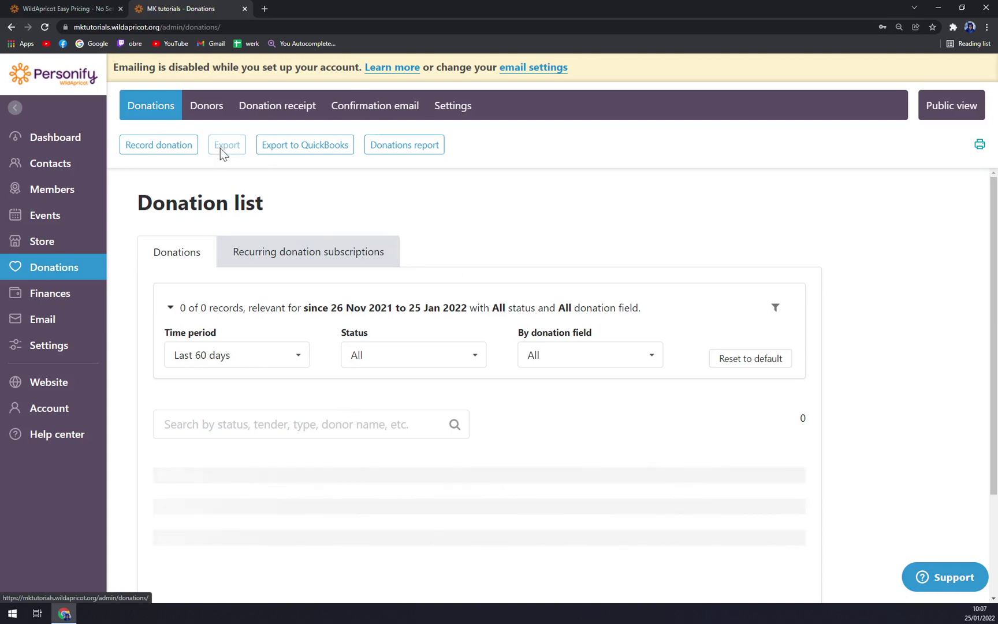
{"action": "left_click", "coordinate": [216, 117]}
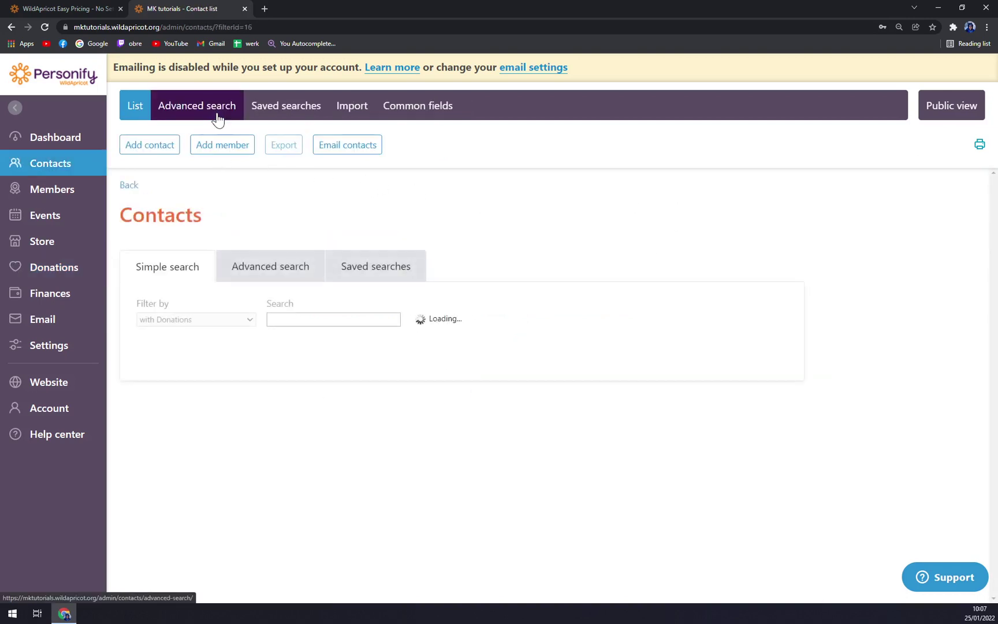
{"action": "left_click", "coordinate": [268, 113]}
{"action": "left_click", "coordinate": [370, 112]}
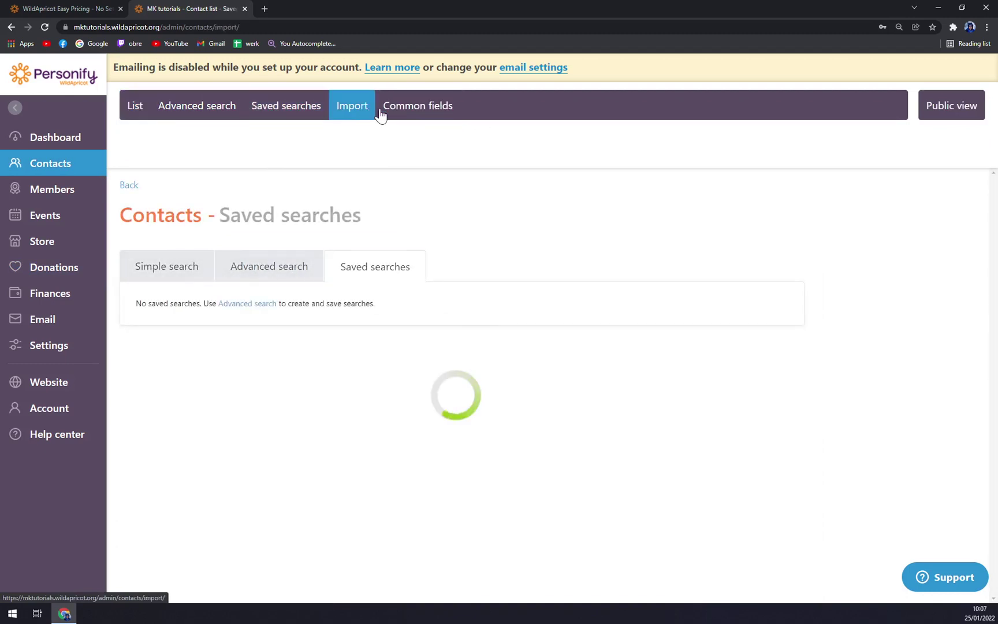
{"action": "left_click", "coordinate": [393, 113]}
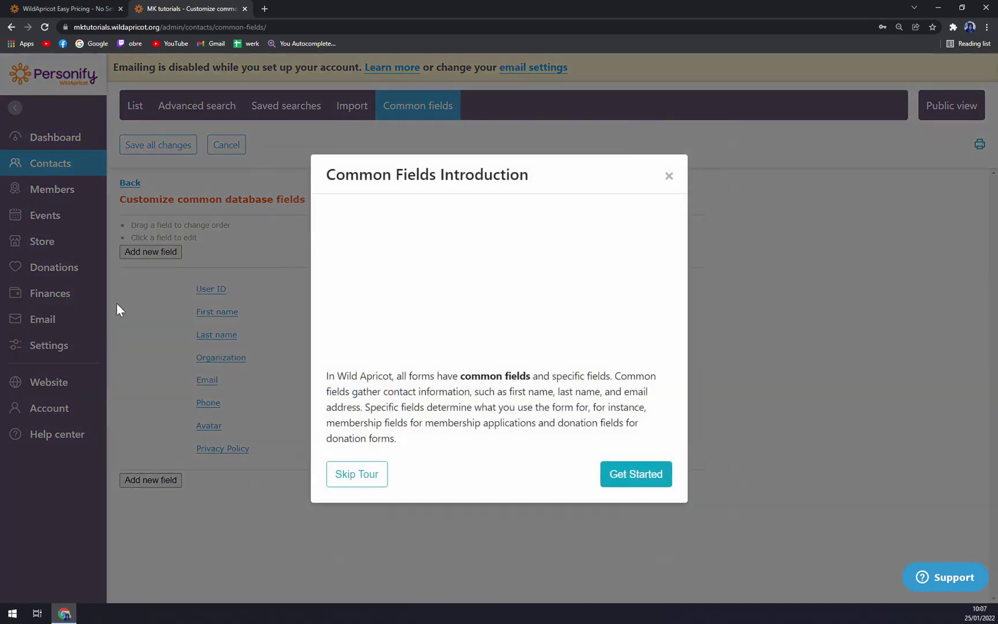
- Dismiss the common fields intro and view the Finances invoices list, which shows no records
{"action": "left_click", "coordinate": [668, 175]}
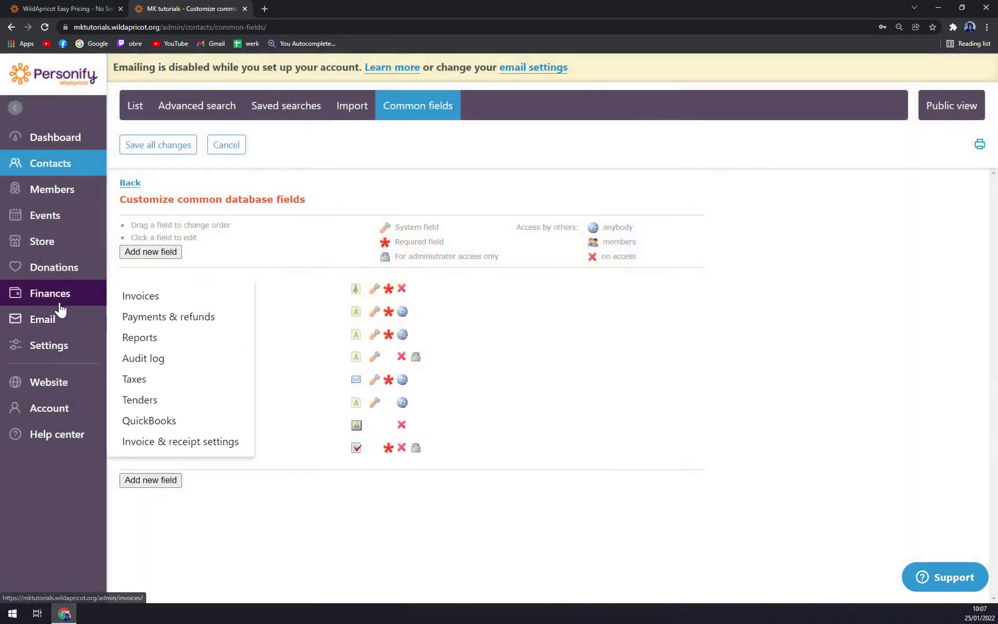
{"action": "left_click", "coordinate": [60, 309]}
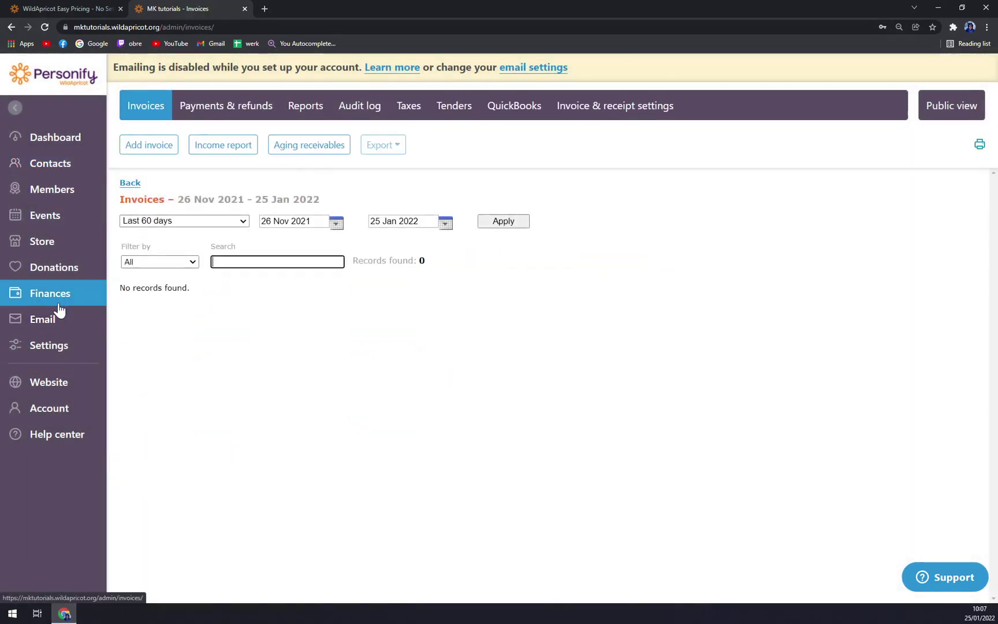
{"action": "left_click", "coordinate": [156, 151]}
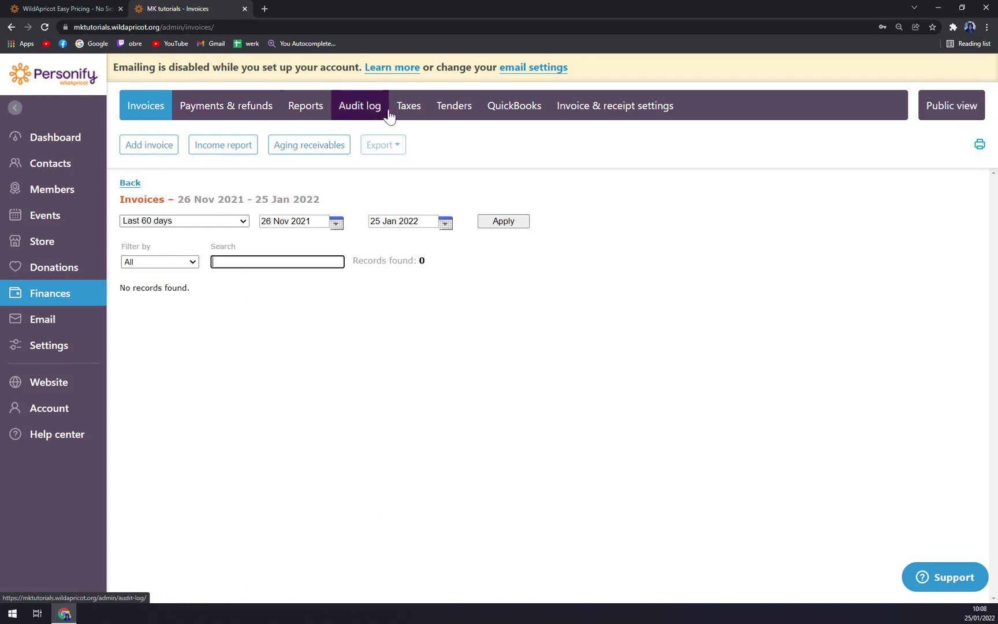
- Check the QuickBooks export settings, return to Invoices, then go to the Emails section
{"action": "left_click", "coordinate": [513, 108]}
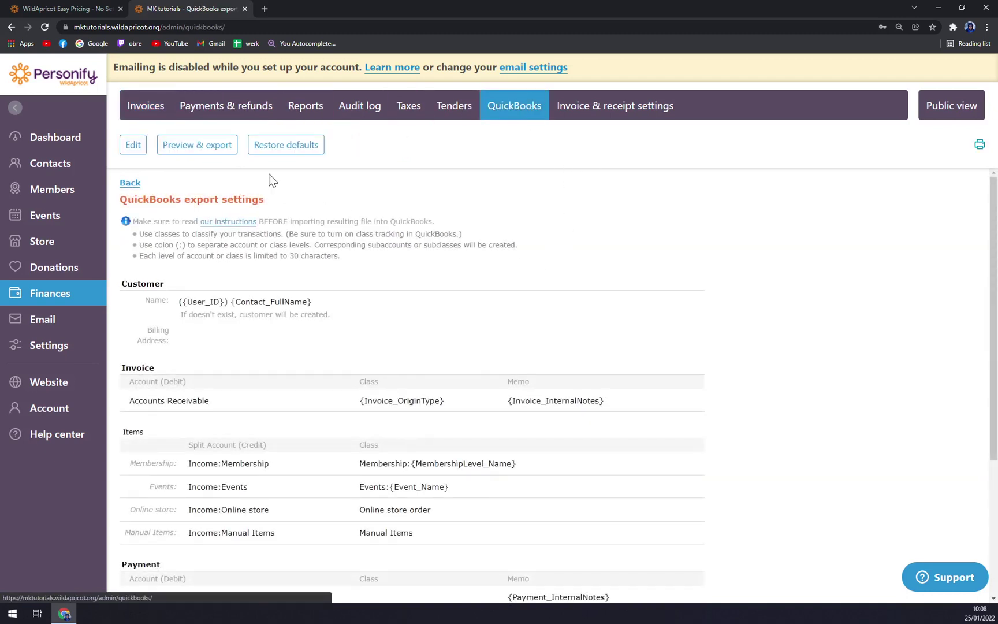
{"action": "left_click", "coordinate": [143, 105]}
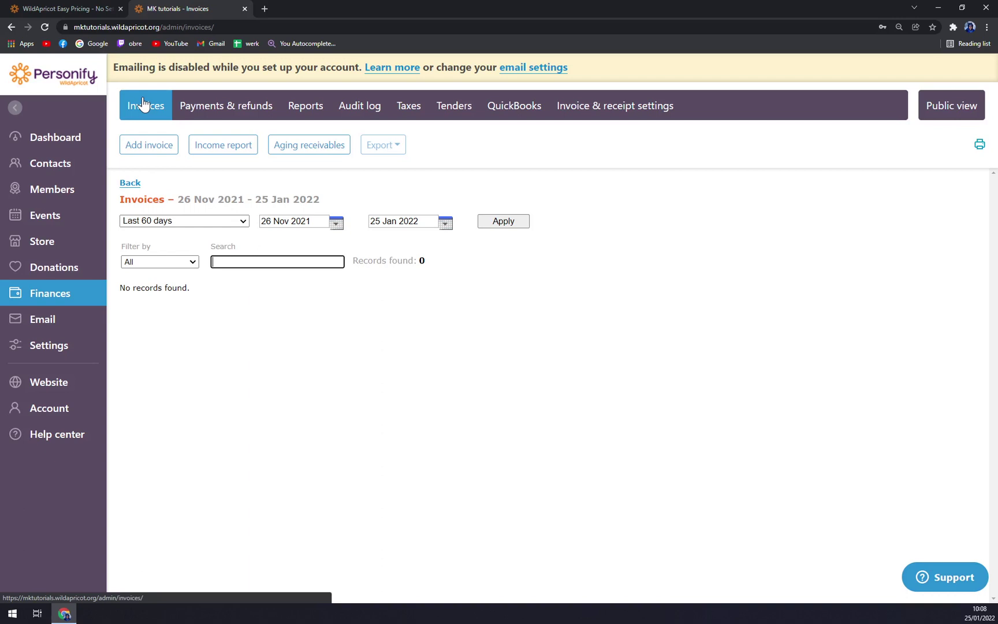
{"action": "left_click", "coordinate": [58, 319]}
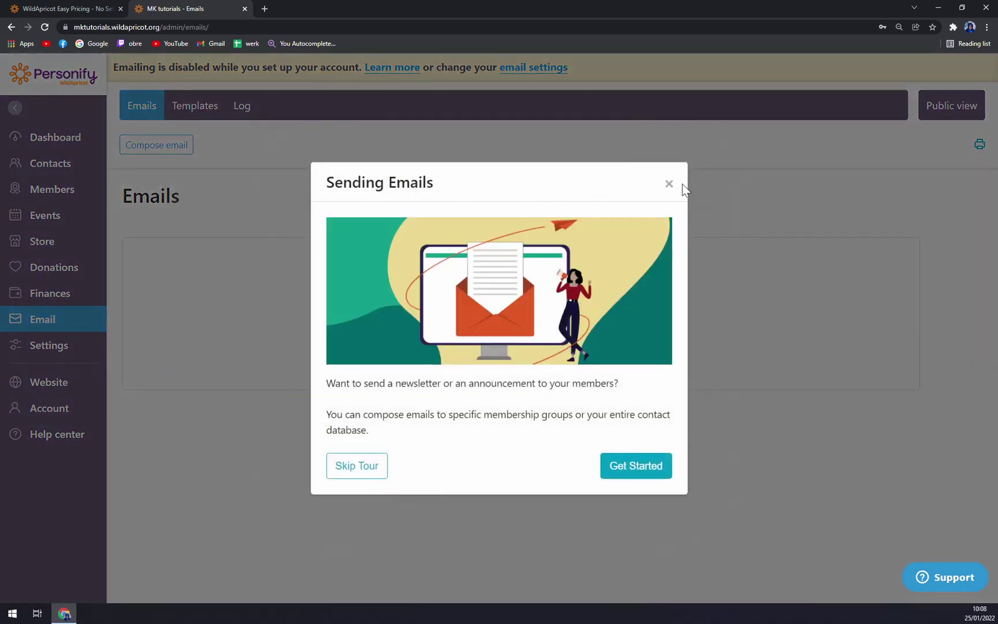
- Dismiss the Sending Emails tour, preview the Compose email templates, and go back to Invoices
{"action": "left_click", "coordinate": [667, 189]}
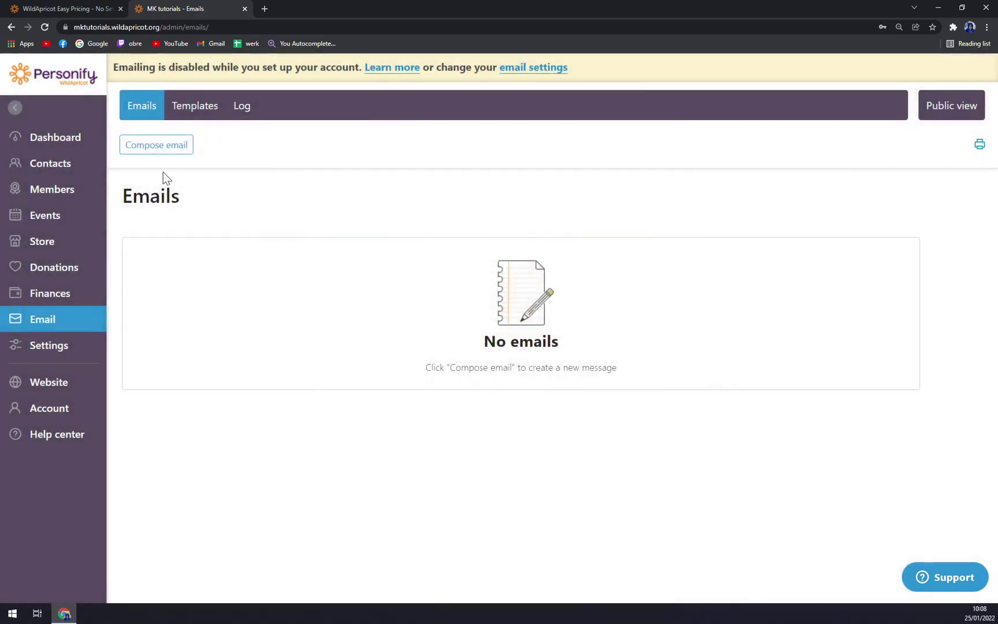
{"action": "left_click", "coordinate": [163, 146]}
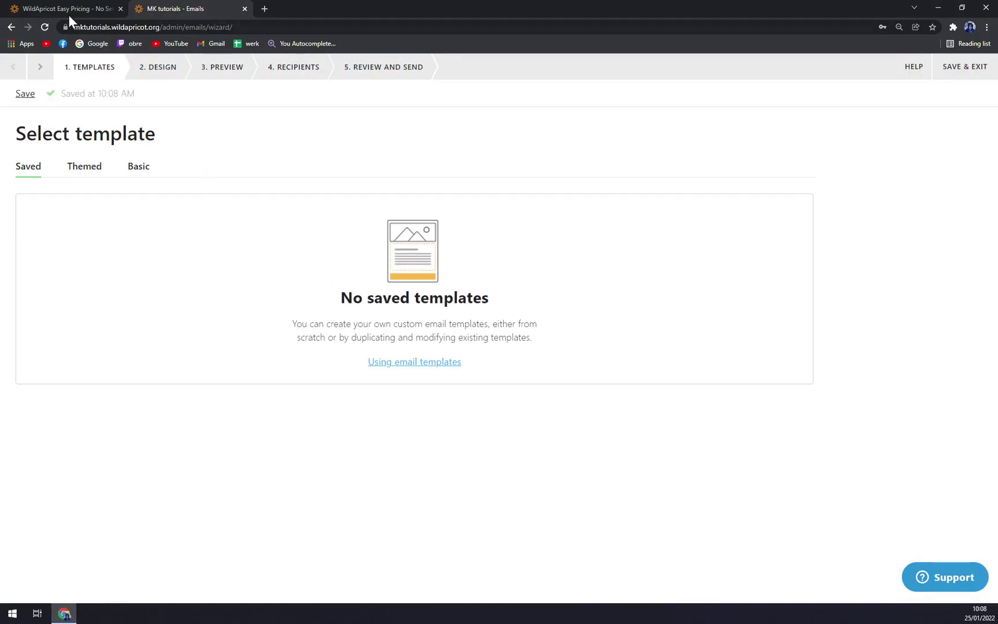
{"action": "left_click", "coordinate": [11, 27]}
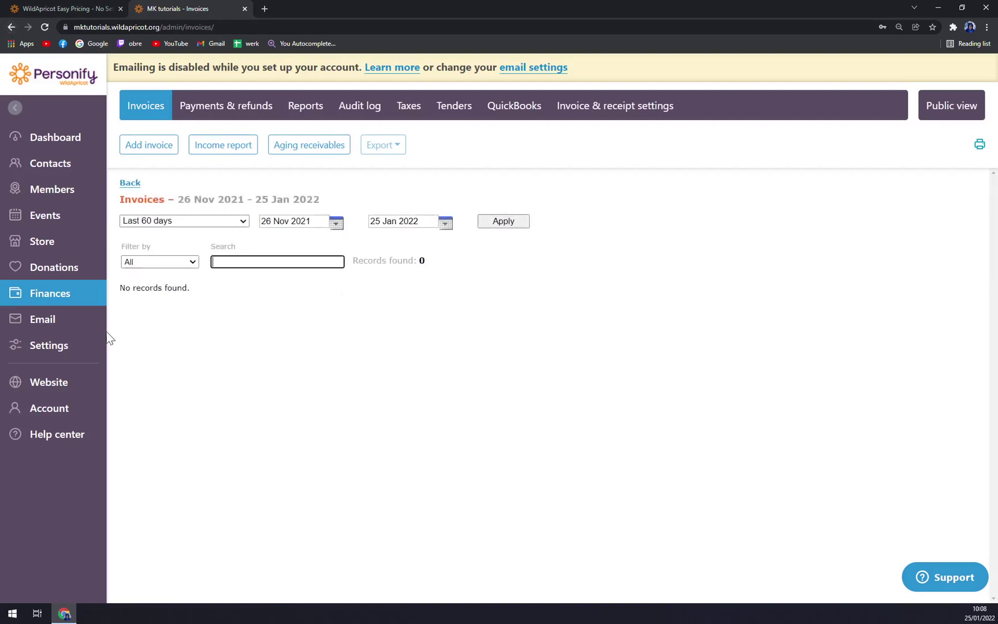
- Open Settings from the sidebar to show the Global settings overview
{"action": "left_click", "coordinate": [61, 345]}
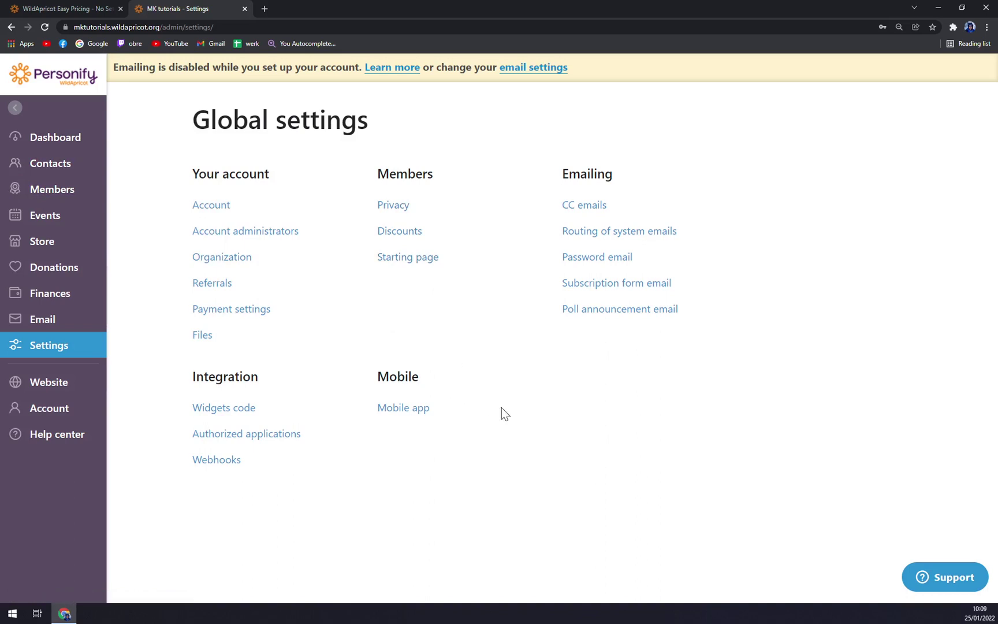
- Review the trial account's plan and limits on the Account page, then return to Contacts
{"action": "left_click", "coordinate": [59, 411]}
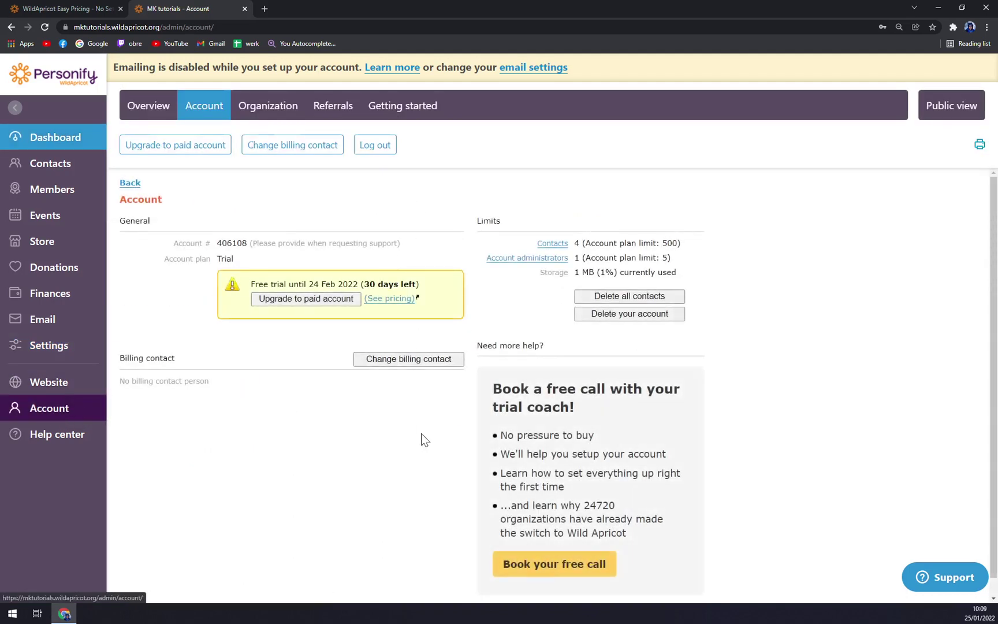
{"action": "scroll", "coordinate": [422, 444], "scroll_direction": "down", "scroll_amount": 1}
{"action": "scroll", "coordinate": [403, 390], "scroll_direction": "up", "scroll_amount": 1}
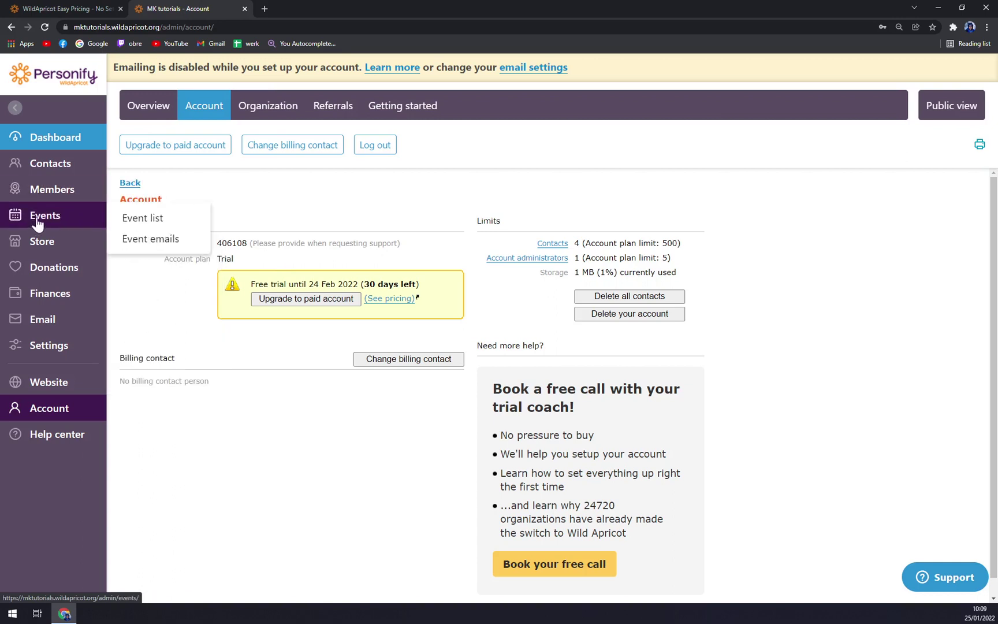
{"action": "left_click", "coordinate": [39, 164]}
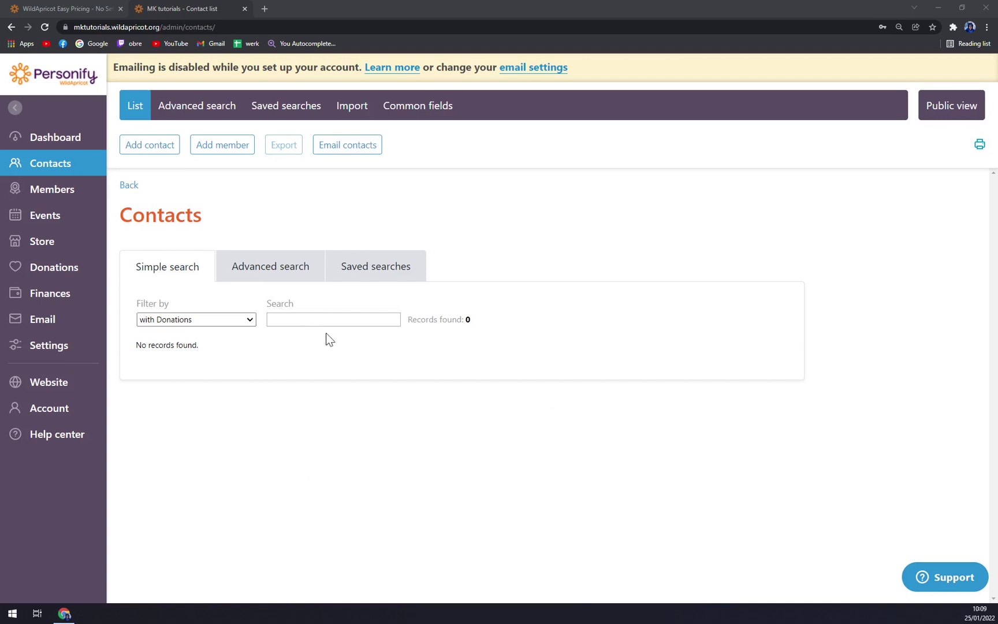
{"action": "left_click", "coordinate": [218, 198]}
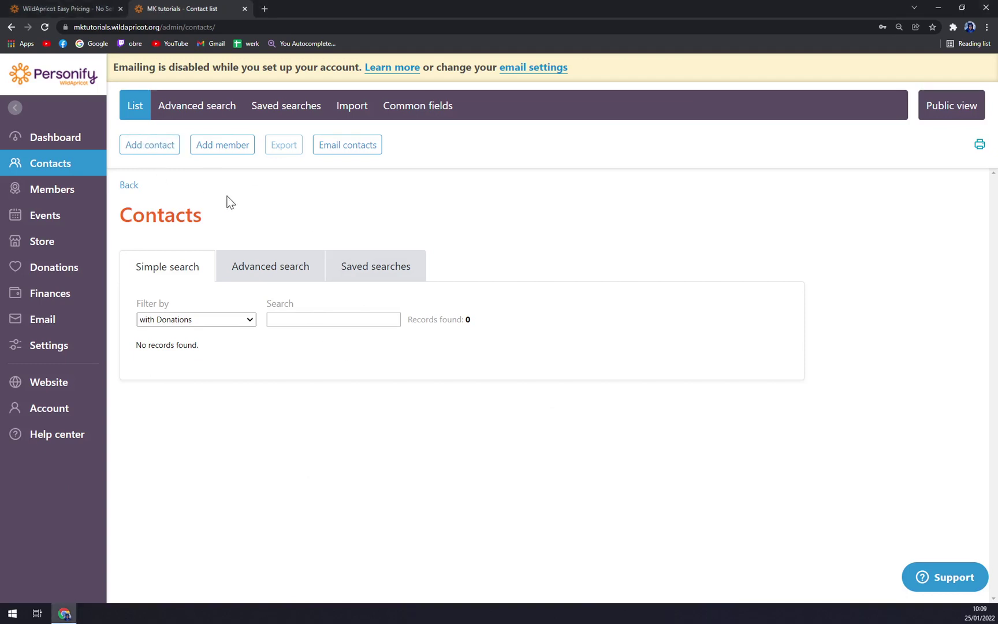